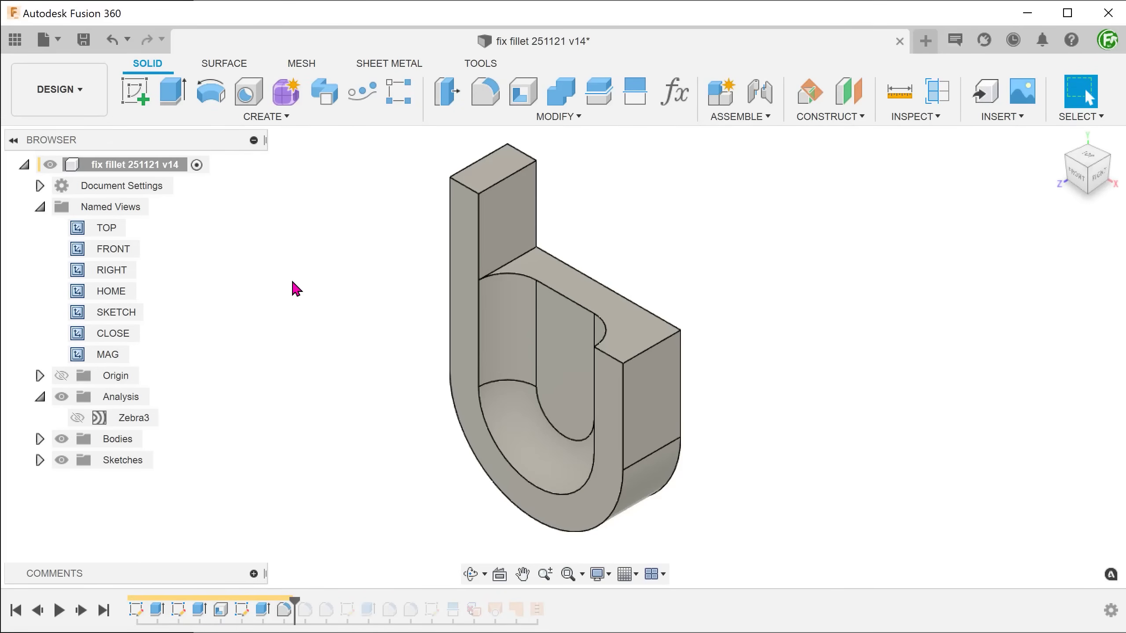
Jump to the CLOSE view, inspect the block's edge radii and roll the history forward
{"action": "double_click", "coordinate": [133, 333]}
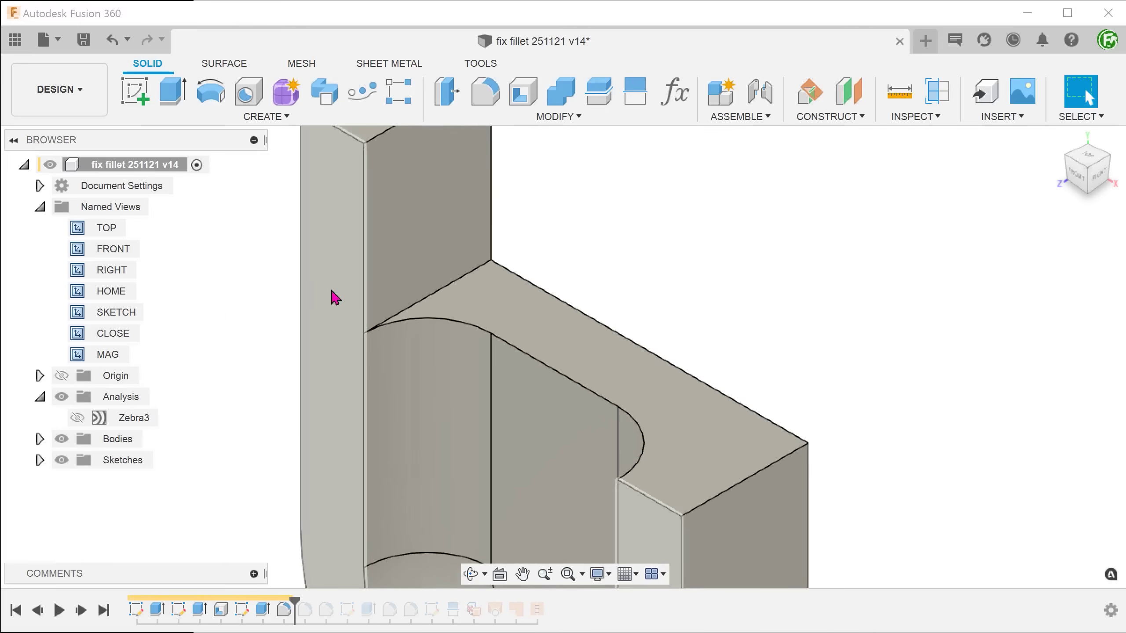
{"action": "left_click", "coordinate": [363, 291]}
{"action": "left_click", "coordinate": [440, 296]}
{"action": "left_click", "coordinate": [448, 321]}
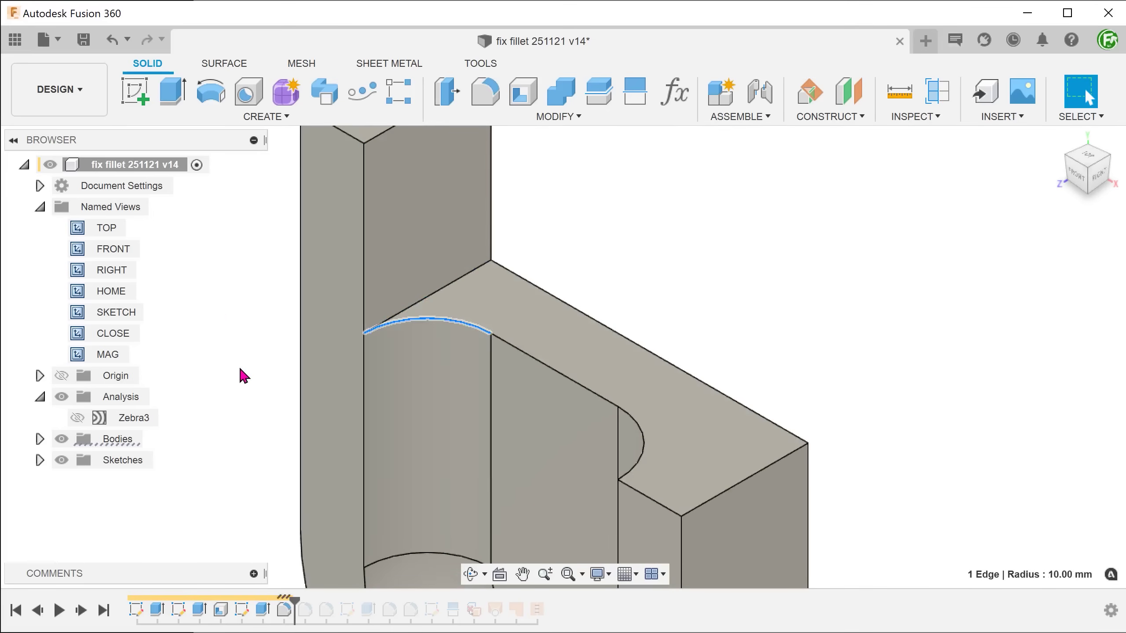
{"action": "key", "text": "Escape"}
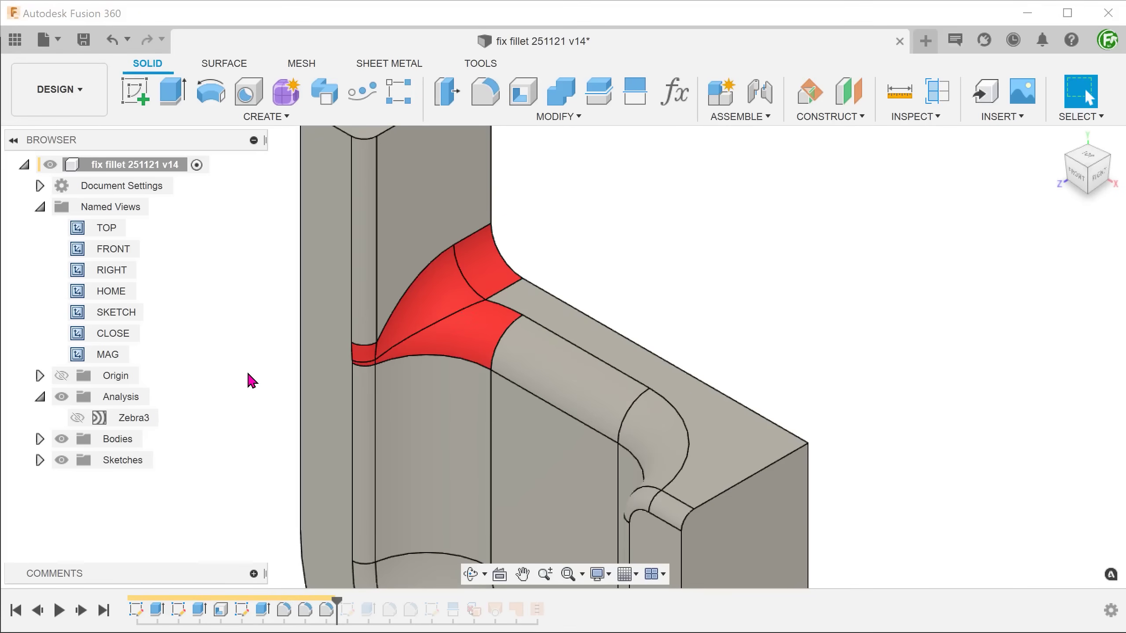
Orbit closer to the red fillet patch and check the upper and small fillet face areas
{"action": "middle_click_drag", "start_coordinate": [248, 382], "coordinate": [179, 356], "text": "shift"}
{"action": "left_click", "coordinate": [424, 303]}
{"action": "key", "text": "Escape"}
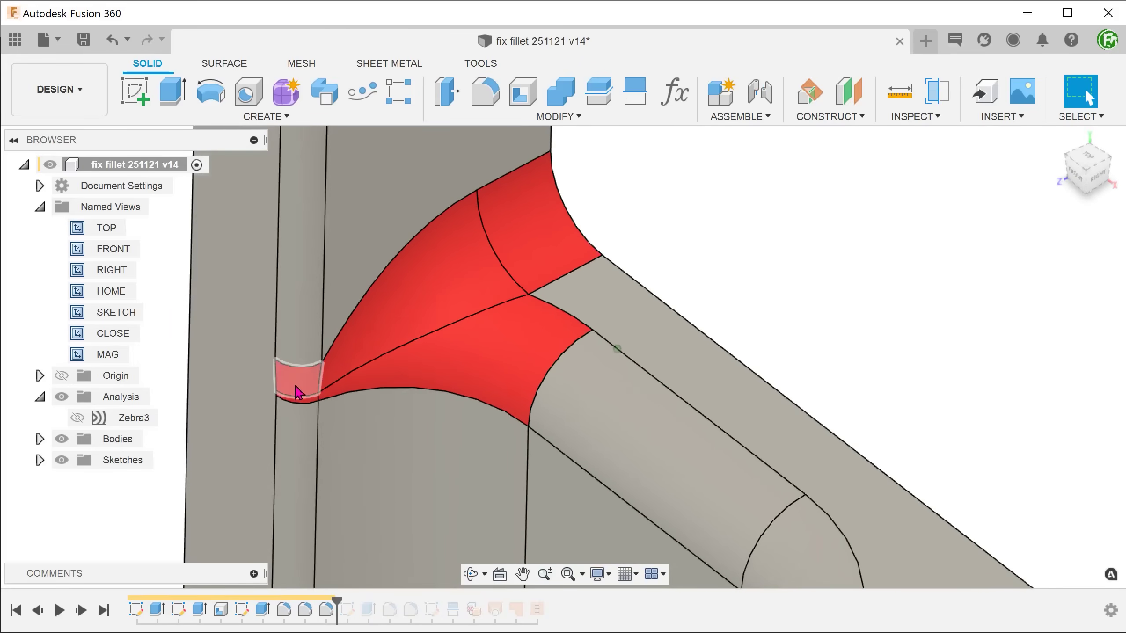
{"action": "left_click", "coordinate": [301, 391]}
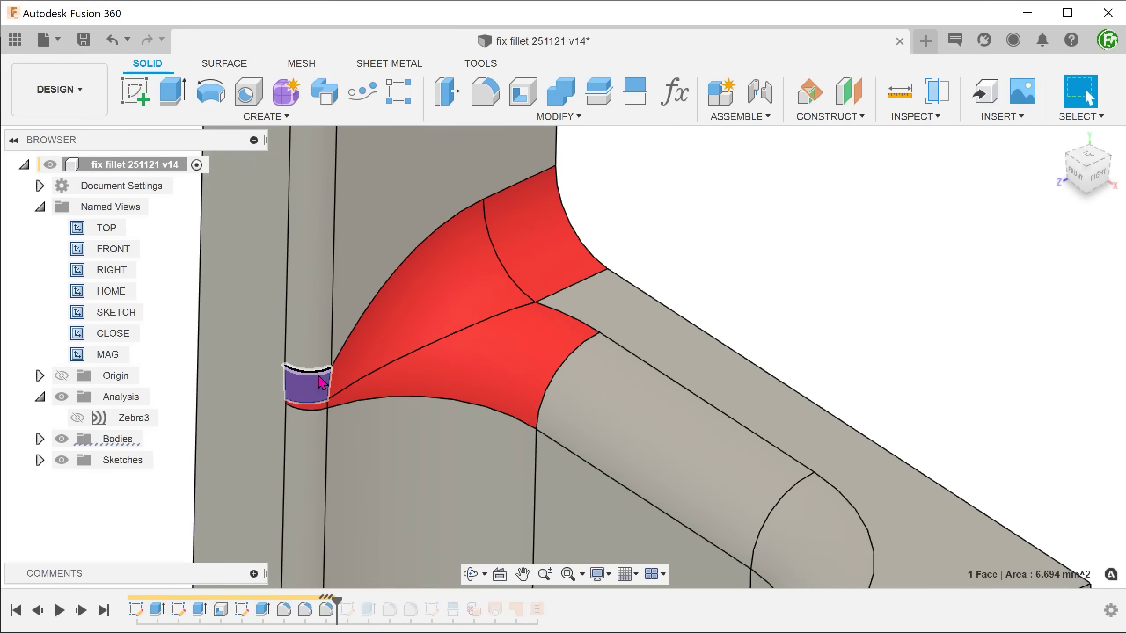
{"action": "left_click", "coordinate": [210, 347]}
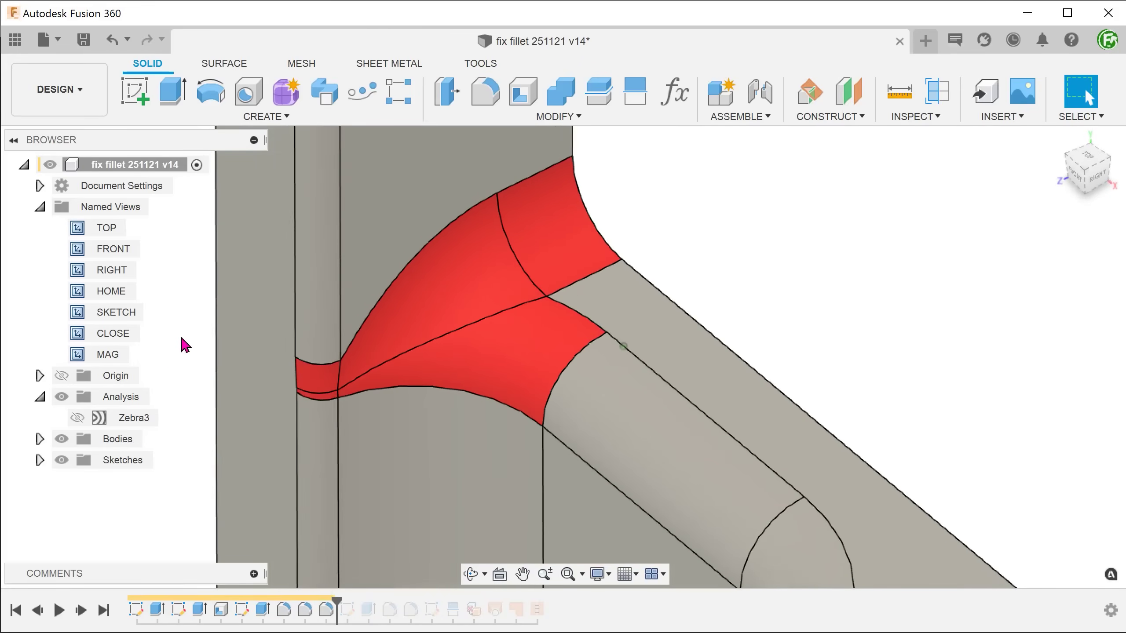
Toggle Zebra3 stripe analysis on and off, then return to the CLOSE view
{"action": "left_click", "coordinate": [77, 417]}
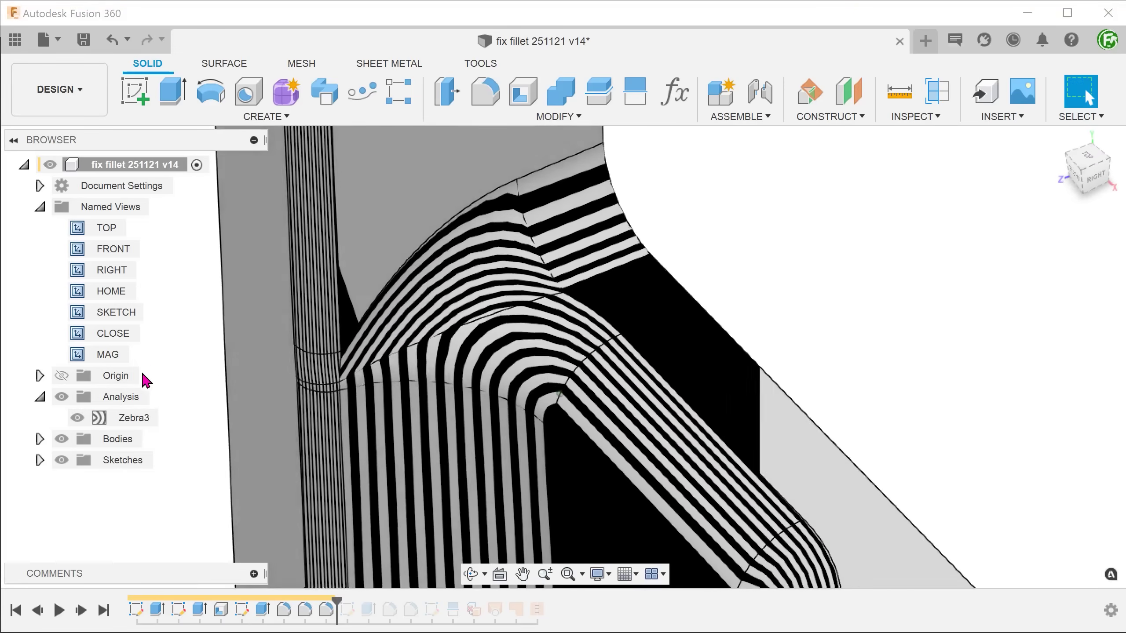
{"action": "left_click", "coordinate": [77, 418]}
{"action": "double_click", "coordinate": [101, 336]}
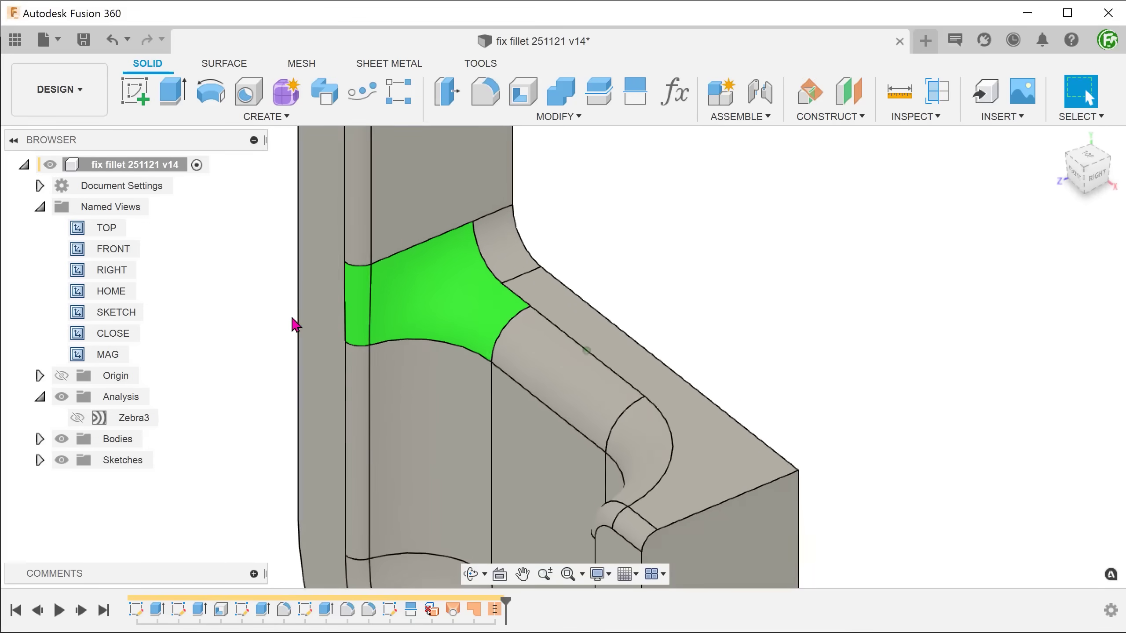
Check the green fillet face's area, then clear the selection
{"action": "left_click", "coordinate": [416, 299]}
{"action": "key", "text": "Escape"}
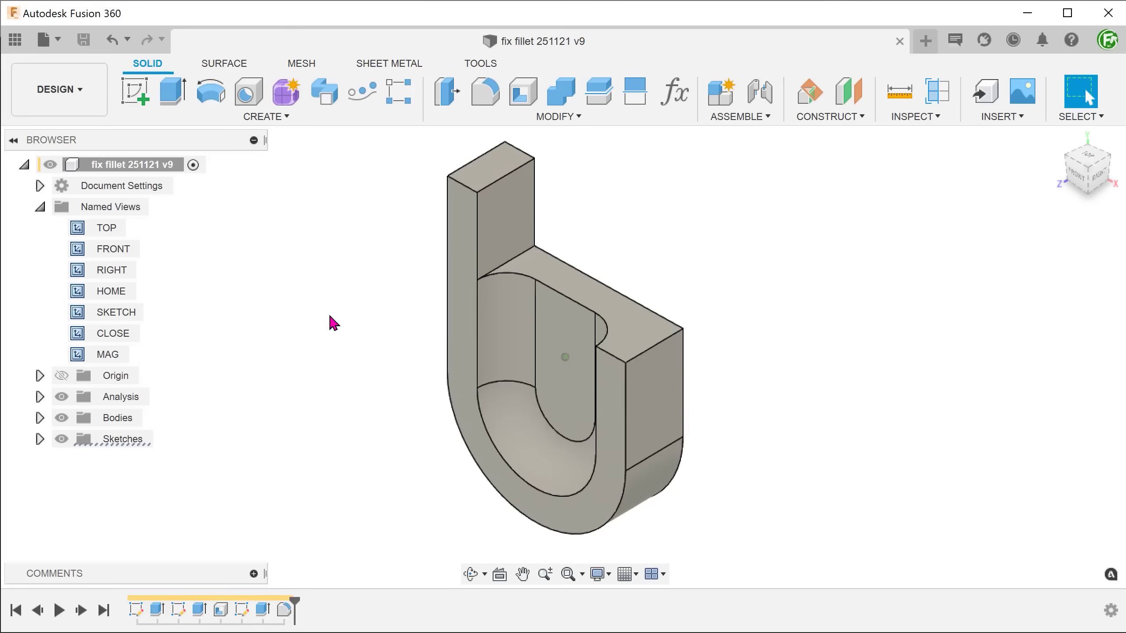
Start a sketch on the side face and draw a two-point rectangle in the SKETCH view
{"action": "right_click", "coordinate": [384, 300]}
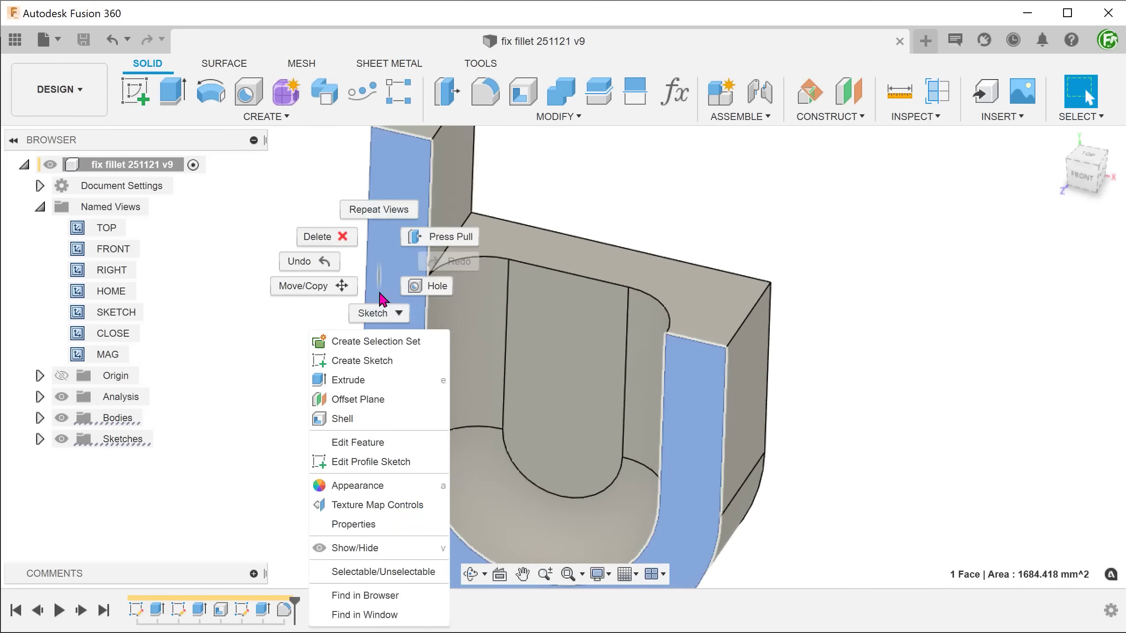
{"action": "left_click", "coordinate": [394, 360]}
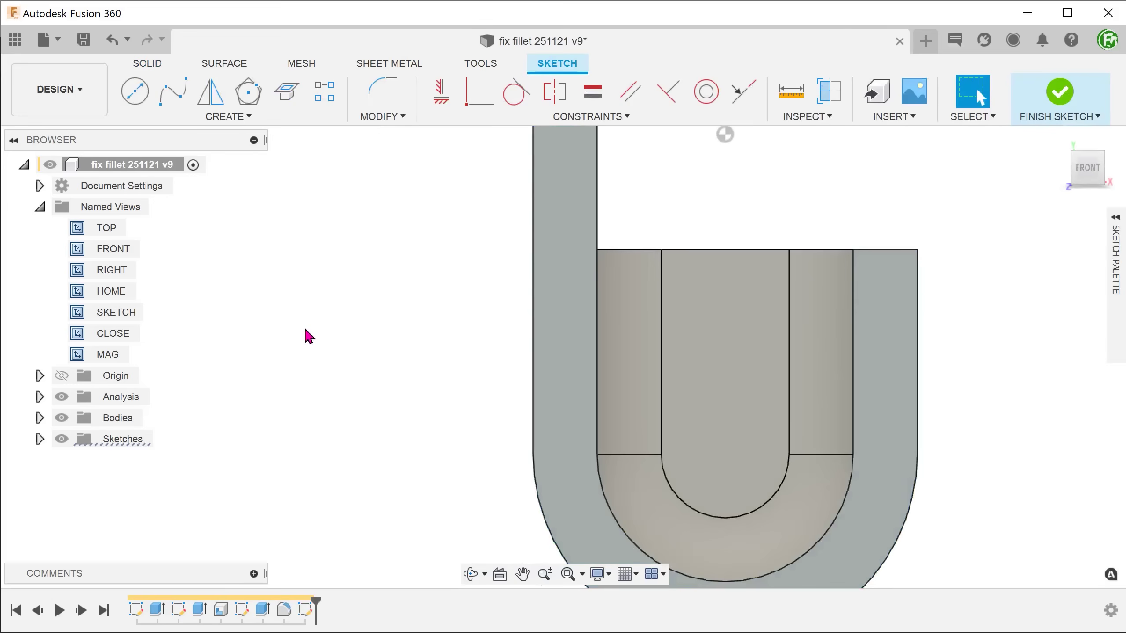
{"action": "double_click", "coordinate": [142, 316]}
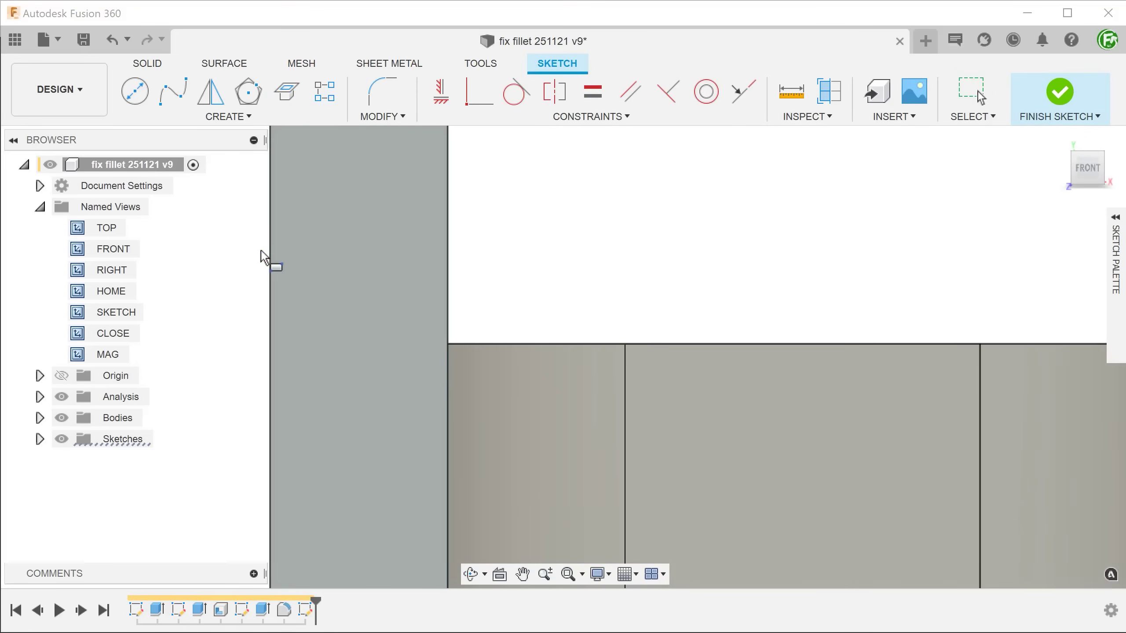
{"action": "left_click", "coordinate": [447, 228]}
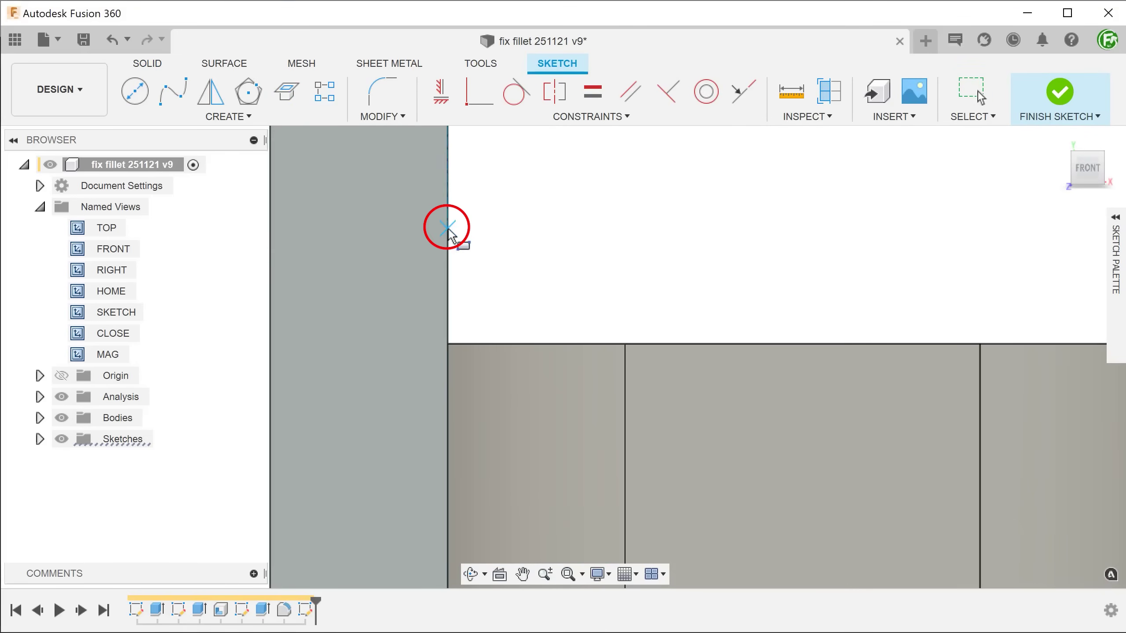
{"action": "left_click", "coordinate": [625, 457]}
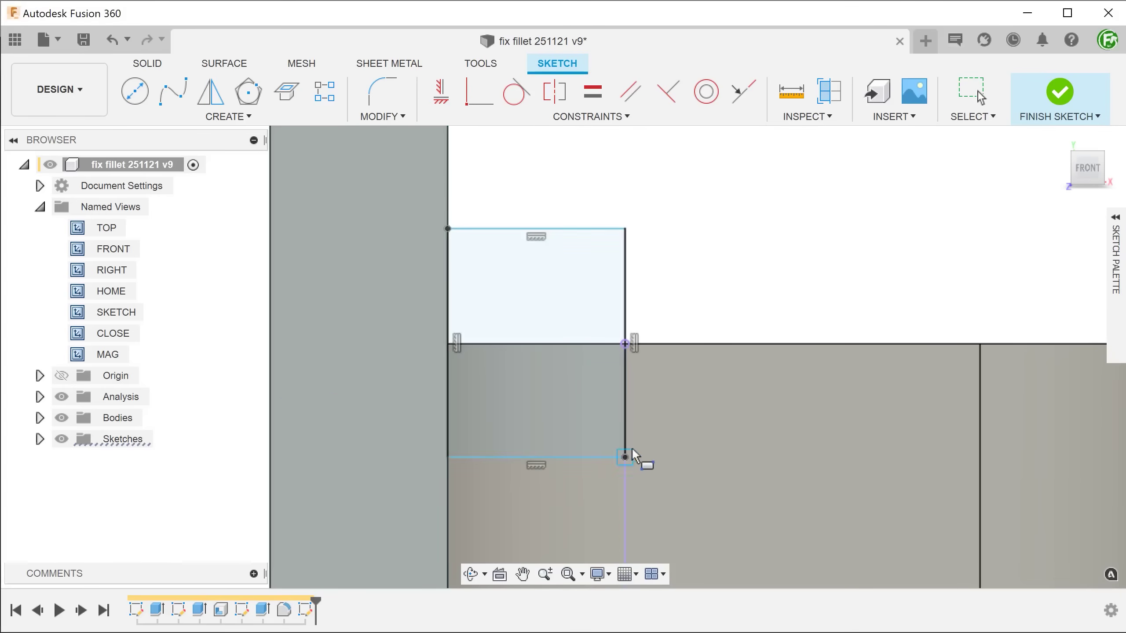
{"action": "key", "text": "Escape"}
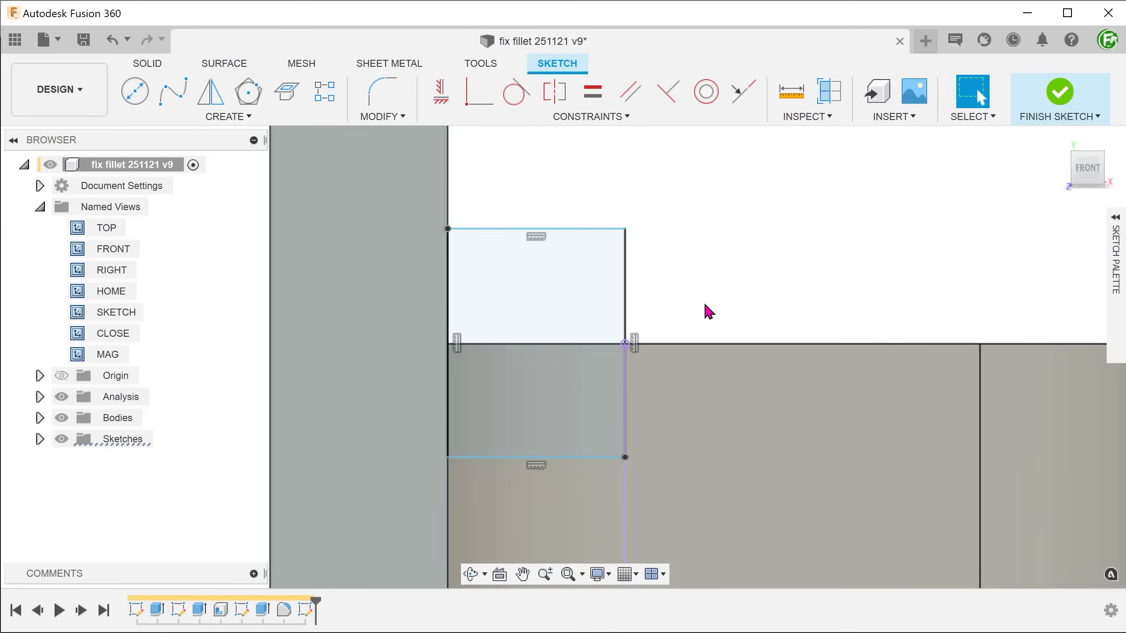
Constrain the rectangle's left side to its midpoint and resize it symmetrically
{"action": "left_click", "coordinate": [608, 118]}
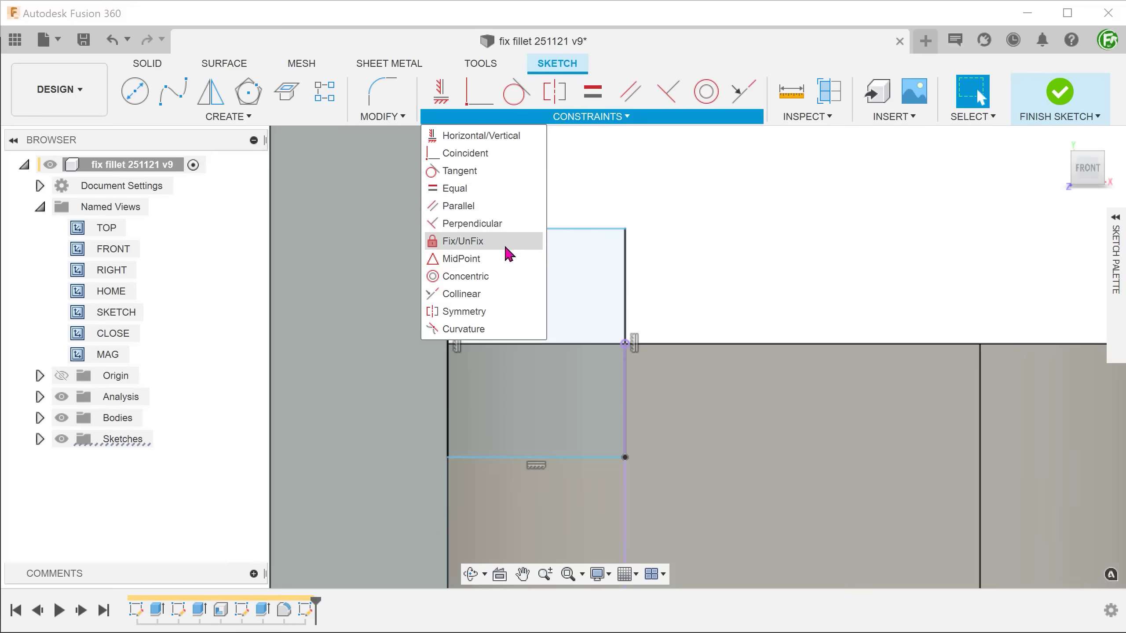
{"action": "left_click", "coordinate": [509, 264]}
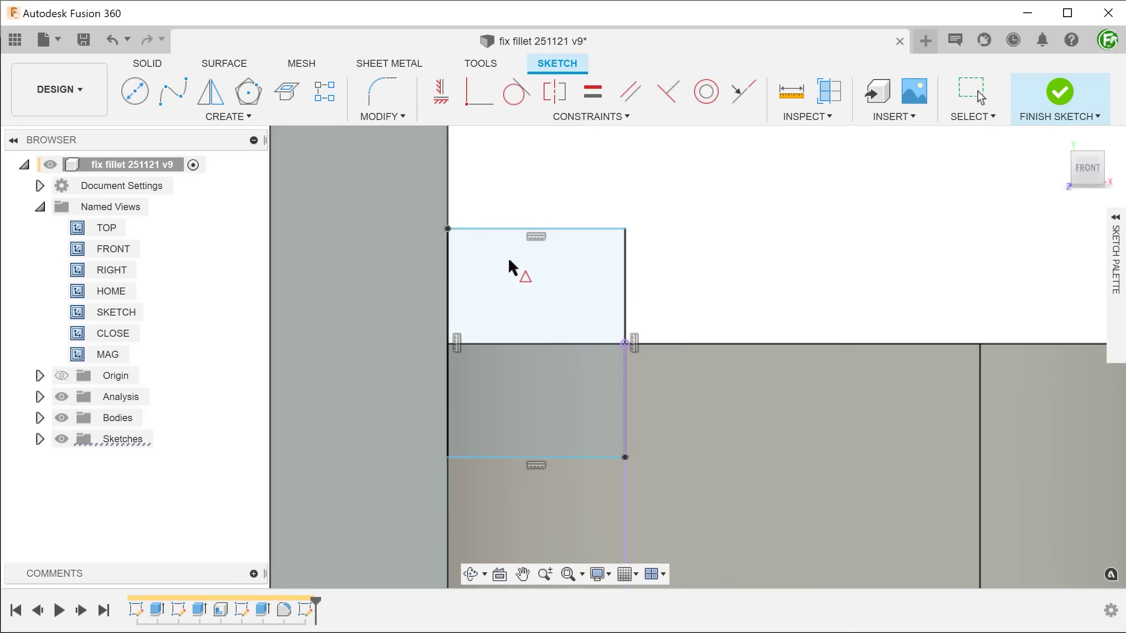
{"action": "left_click", "coordinate": [448, 249]}
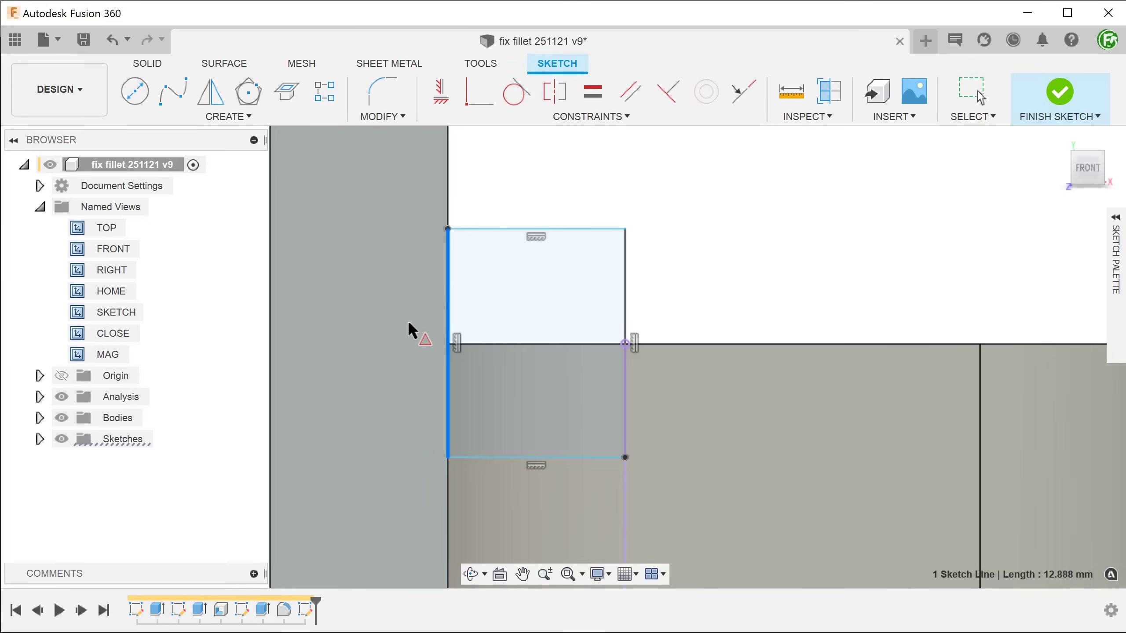
{"action": "left_click", "coordinate": [446, 342]}
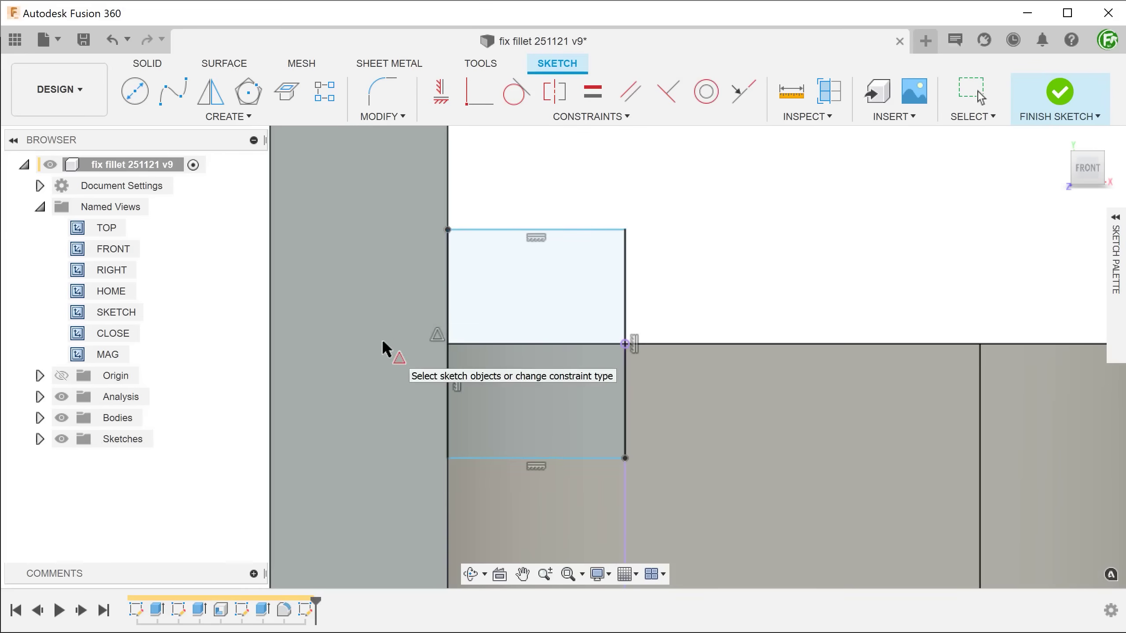
{"action": "key", "text": "Escape"}
{"action": "mouse_move", "coordinate": [626, 228]}
{"action": "left_mouse_down"}
{"action": "mouse_move", "coordinate": [627, 262]}
{"action": "mouse_move", "coordinate": [626, 245]}
{"action": "left_mouse_up"}
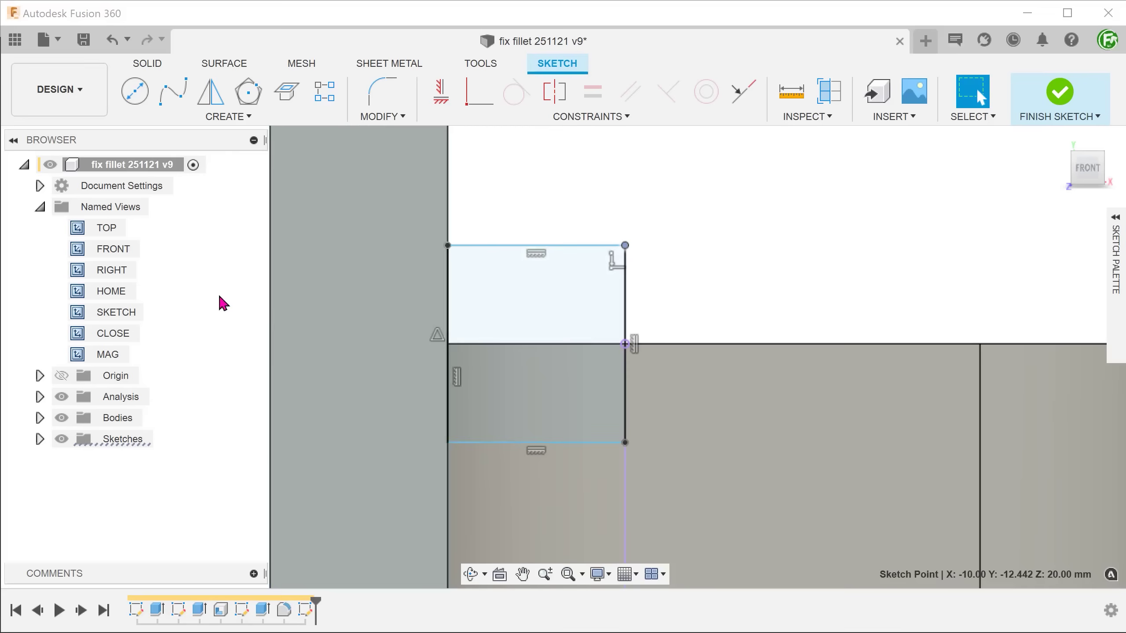
Dimension the rectangle's top side 5 mm above the block's top edge
{"action": "double_click", "coordinate": [120, 340]}
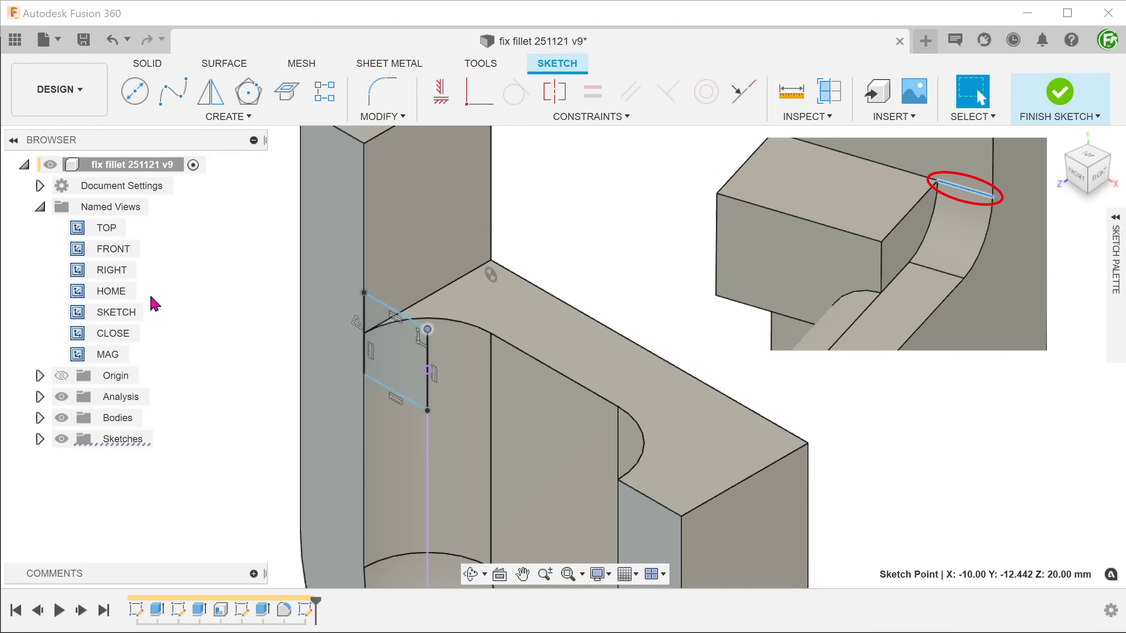
{"action": "double_click", "coordinate": [135, 313]}
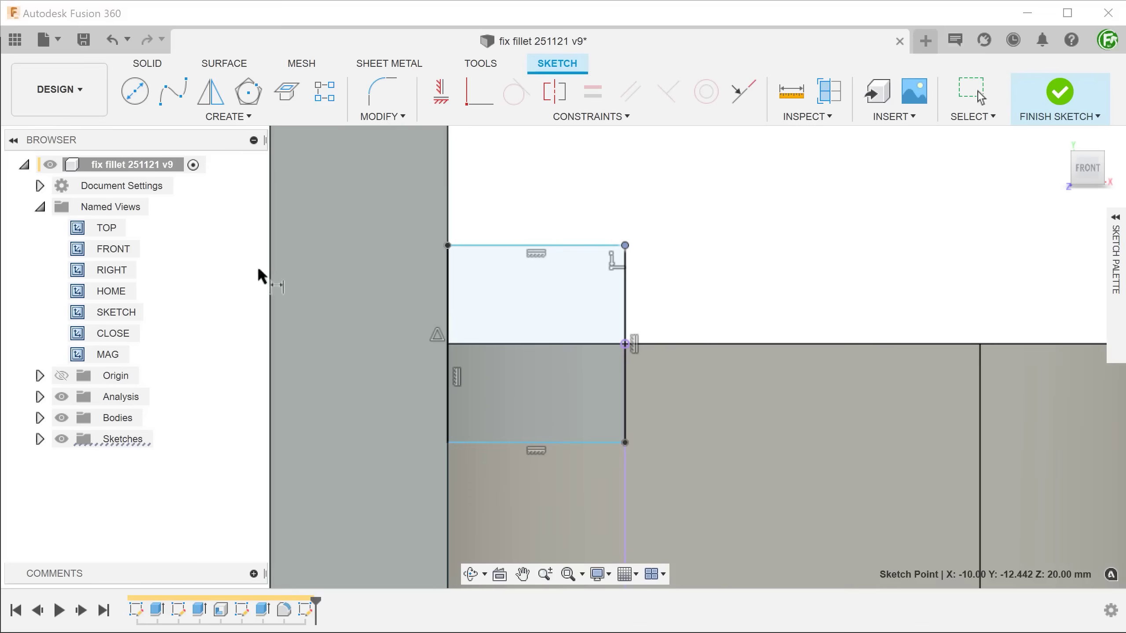
{"action": "left_click", "coordinate": [696, 345]}
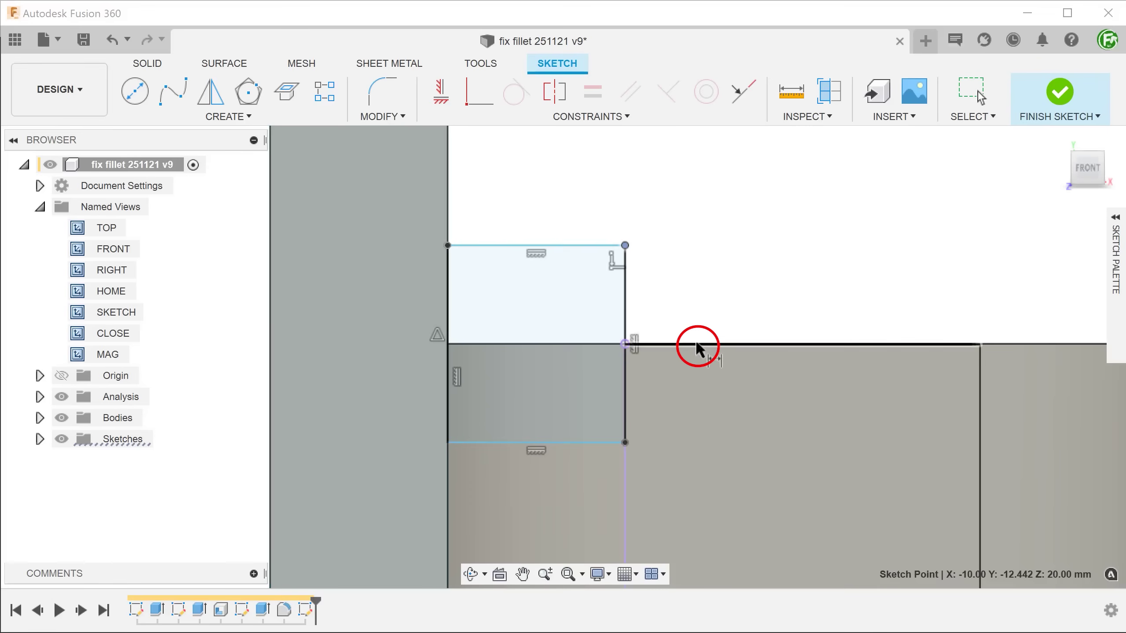
{"action": "left_click", "coordinate": [582, 244]}
{"action": "left_click", "coordinate": [713, 279]}
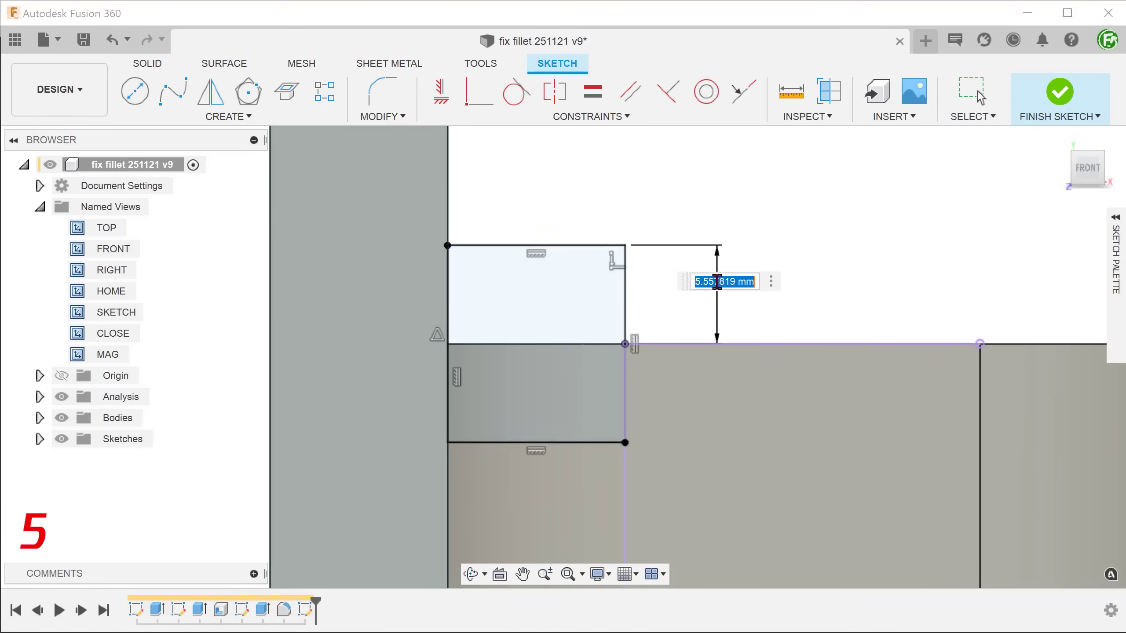
{"action": "type", "text": "5"}
{"action": "key", "text": "Return"}
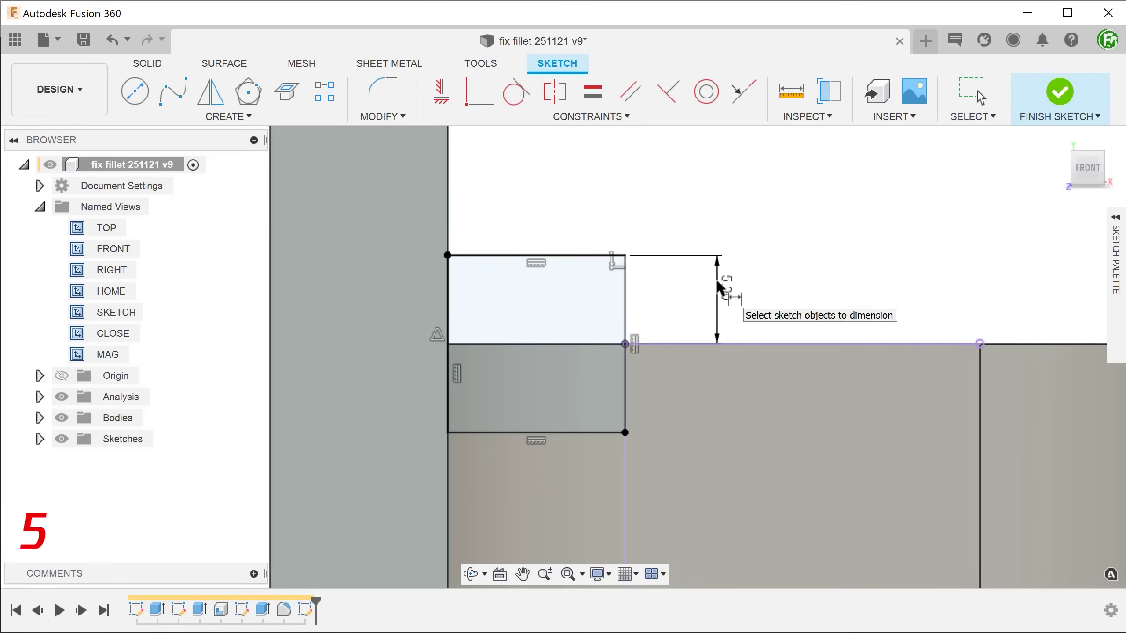
Finish the sketch and extrude the rectangle profile -14.331 mm as a Join
{"action": "left_click", "coordinate": [1059, 95]}
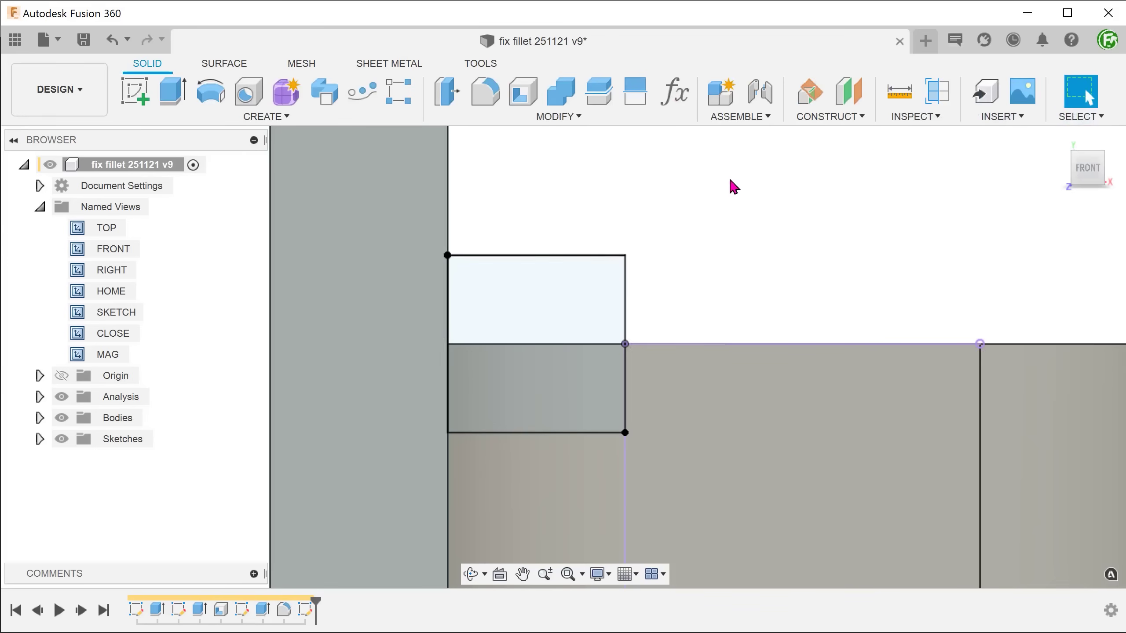
{"action": "double_click", "coordinate": [116, 333]}
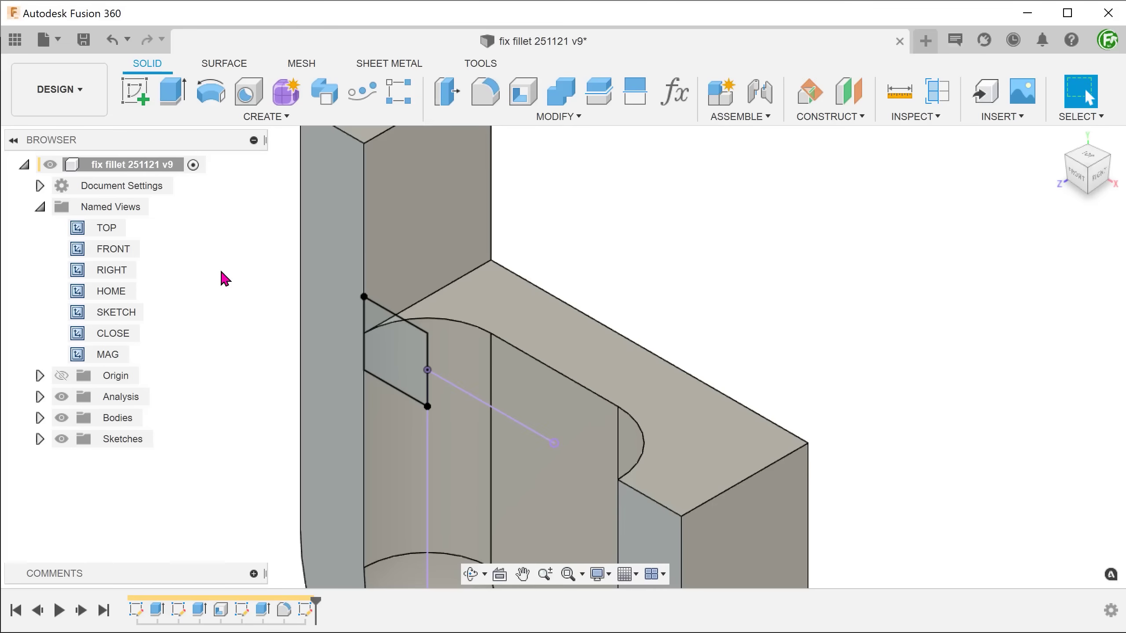
{"action": "key", "text": "e"}
{"action": "left_click", "coordinate": [382, 359]}
{"action": "left_click_drag", "start_coordinate": [382, 359], "coordinate": [482, 342]}
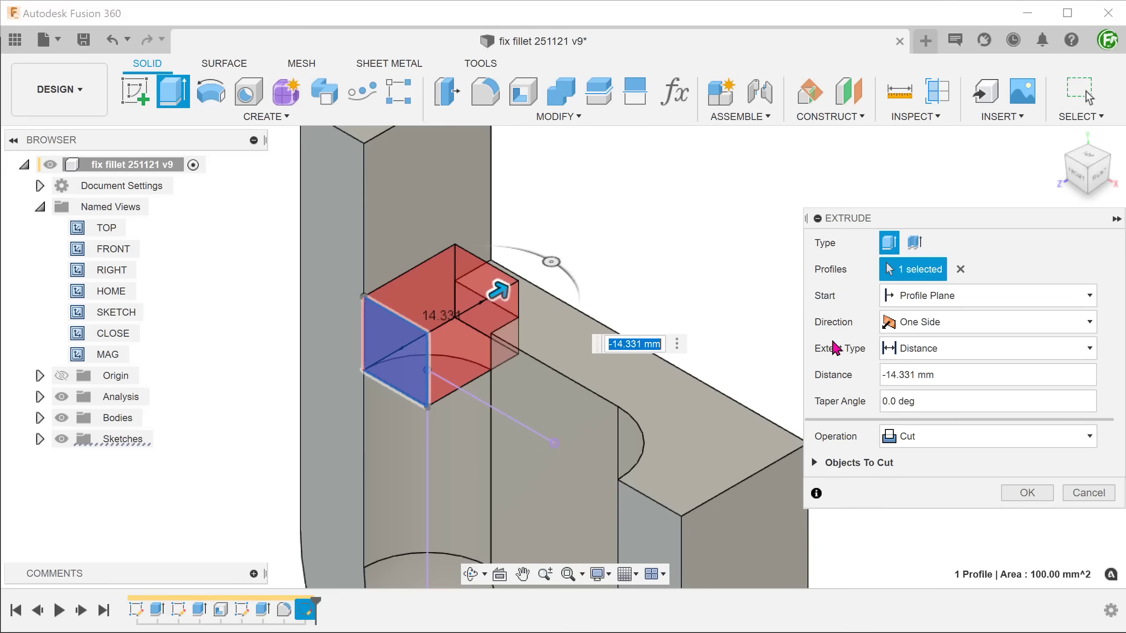
{"action": "left_click", "coordinate": [932, 436]}
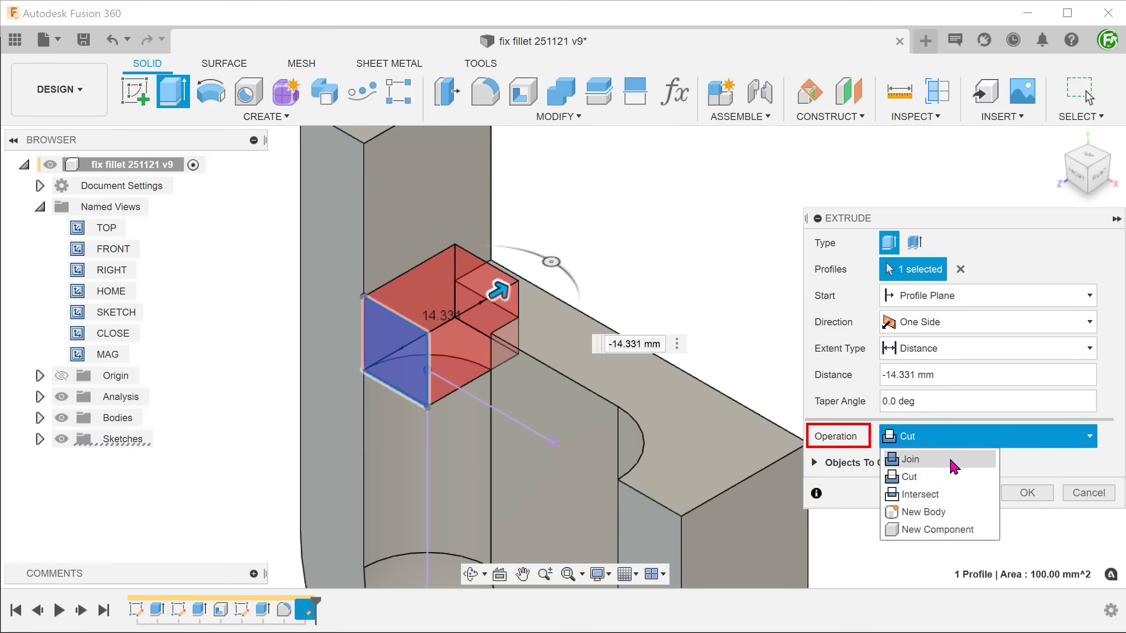
{"action": "left_click", "coordinate": [949, 459]}
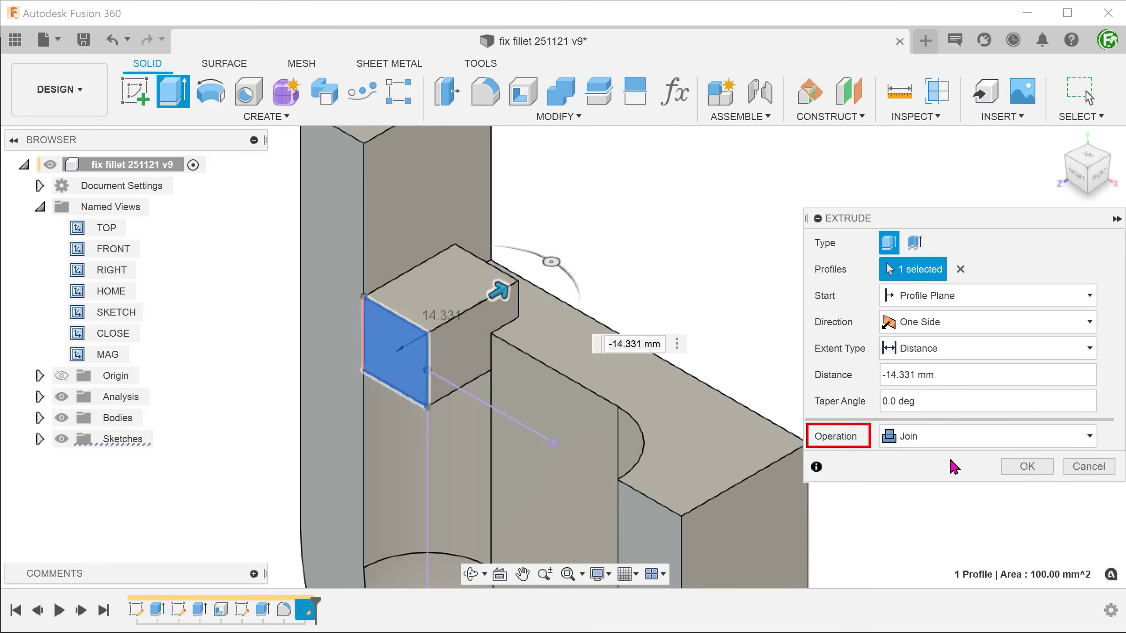
{"action": "left_click", "coordinate": [1007, 470]}
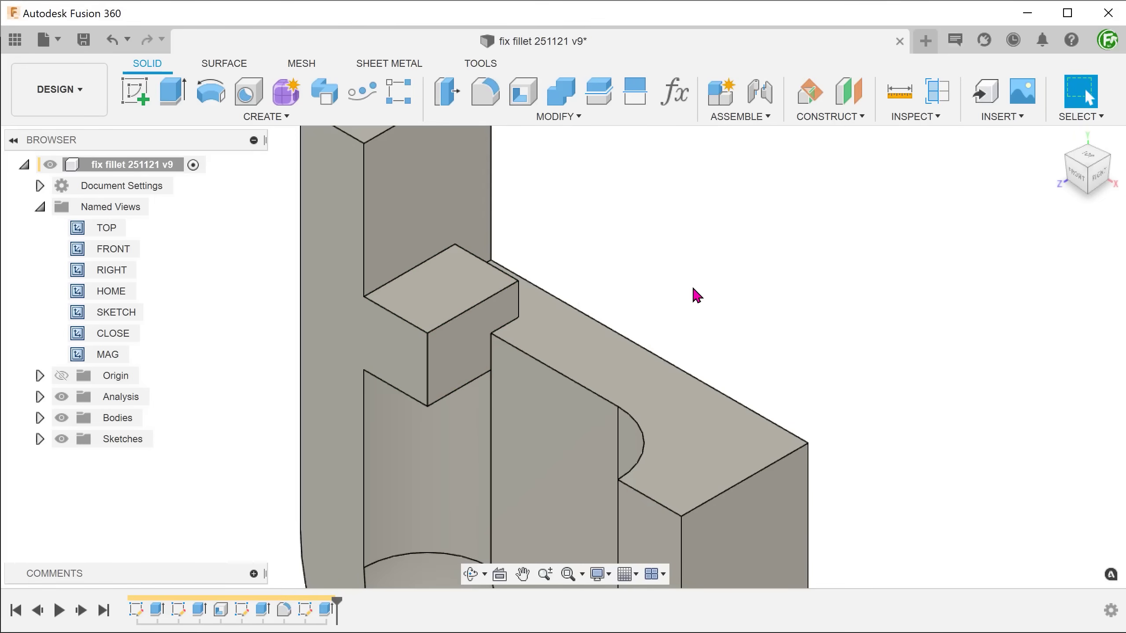
Fillet the tangent edge chain and top edge past the stop block with a 5 mm radius
{"action": "key", "text": "f"}
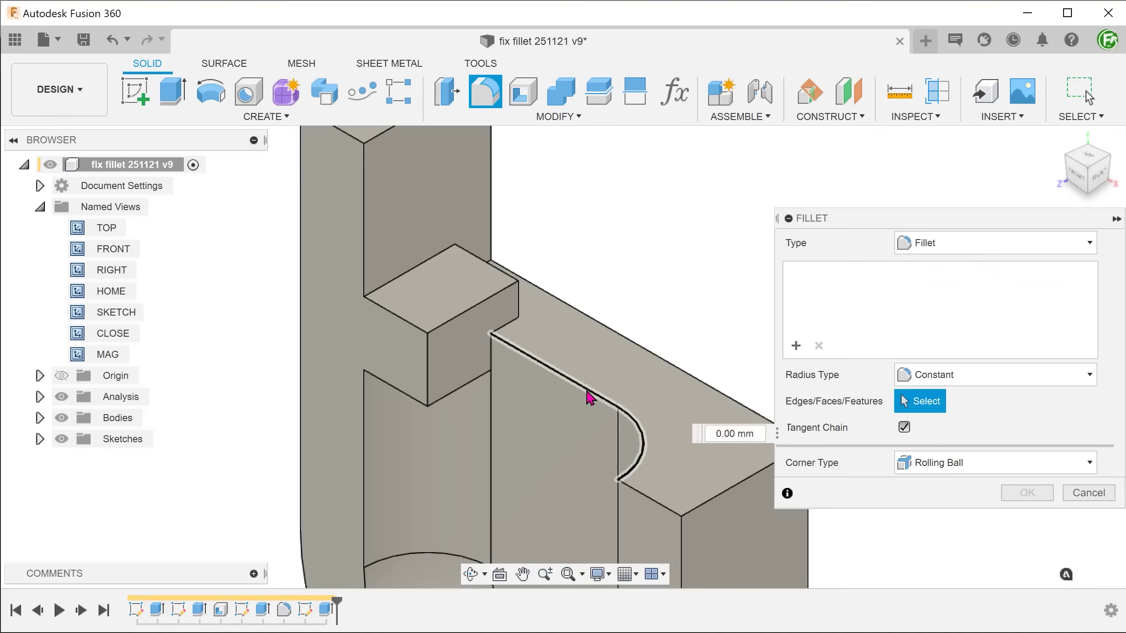
{"action": "left_click", "coordinate": [587, 393]}
{"action": "middle_click_drag", "start_coordinate": [588, 393], "coordinate": [632, 299], "text": "shift"}
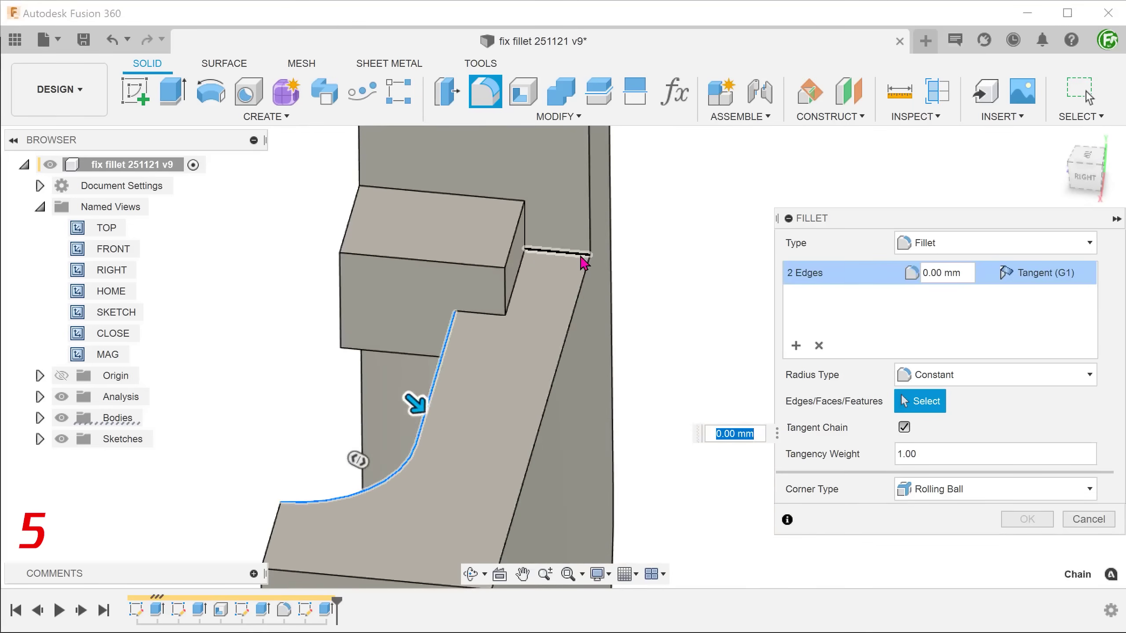
{"action": "left_click", "coordinate": [581, 262]}
{"action": "type", "text": "5"}
{"action": "middle_click_drag", "start_coordinate": [721, 260], "coordinate": [709, 259], "text": "shift"}
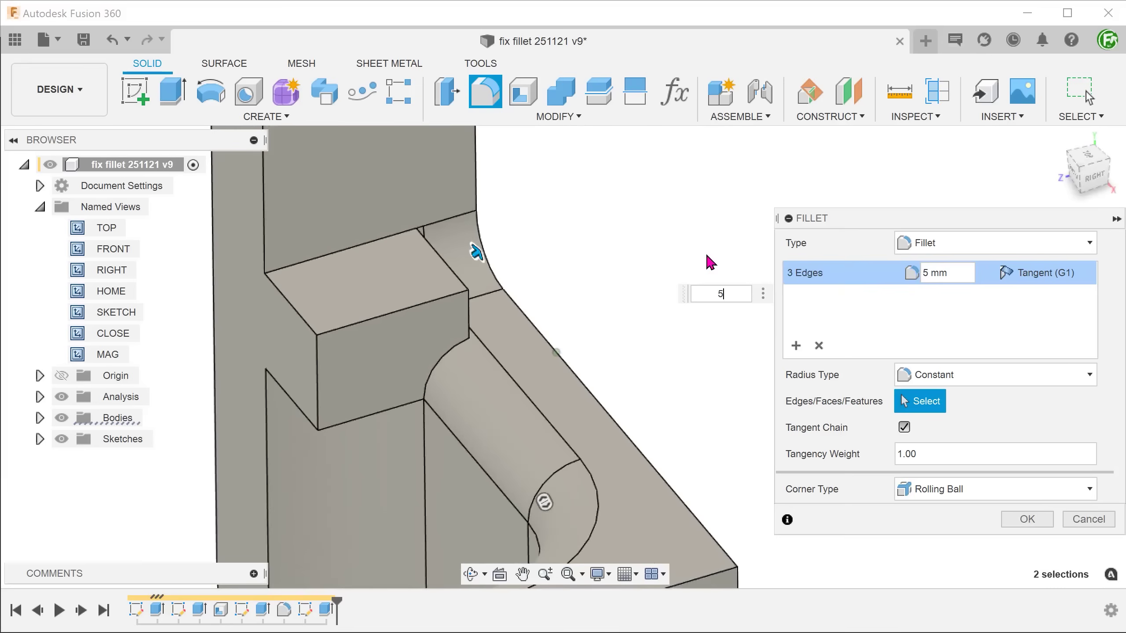
{"action": "left_click", "coordinate": [127, 333]}
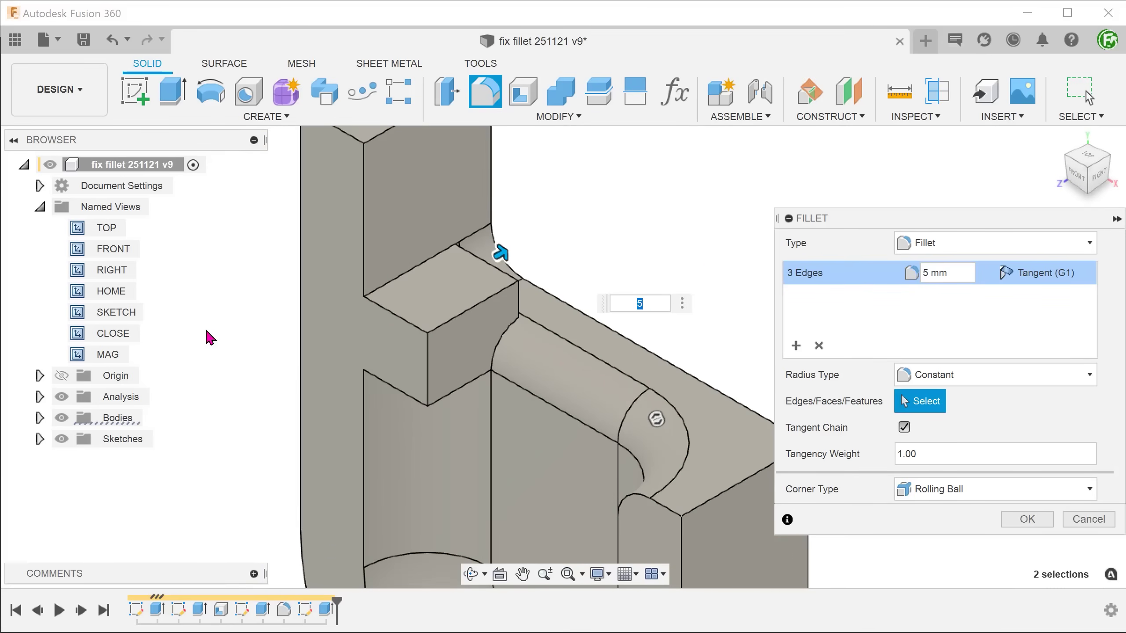
{"action": "left_click", "coordinate": [1027, 519]}
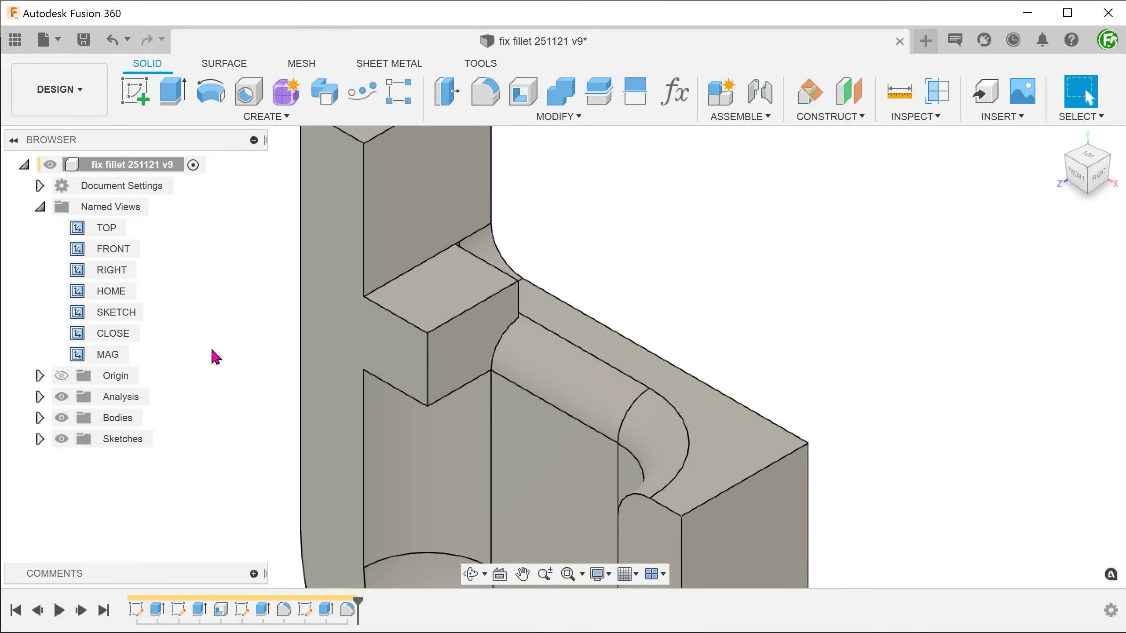
Select the upper and lower vertical edges (6 edges) for a 2 mm fillet
{"action": "key", "text": "f"}
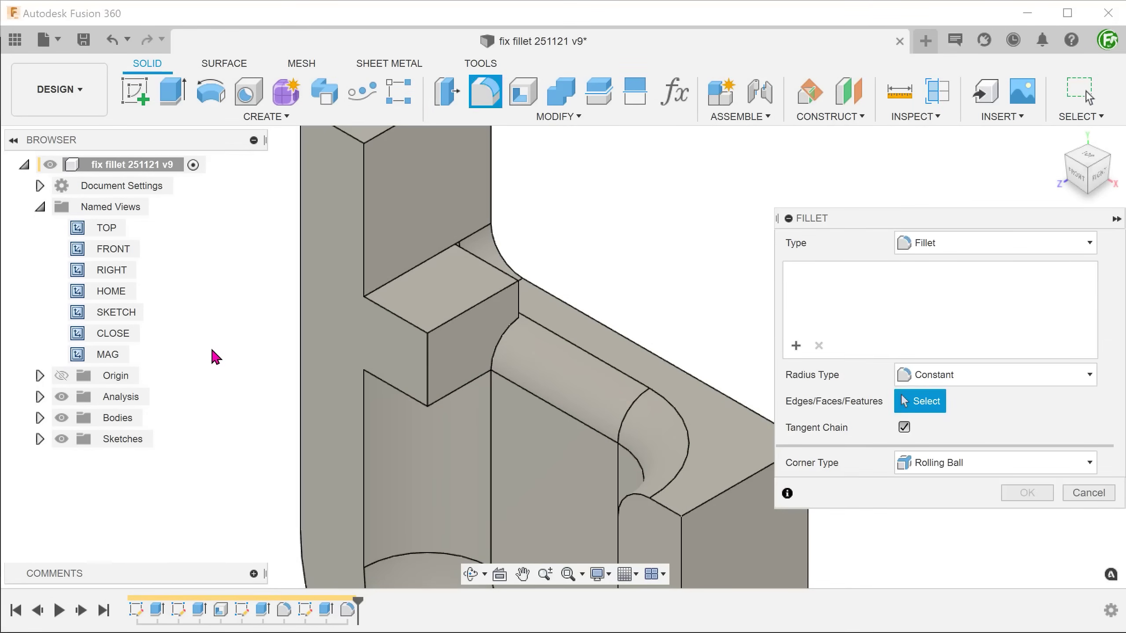
{"action": "left_click", "coordinate": [362, 253]}
{"action": "left_click", "coordinate": [363, 412]}
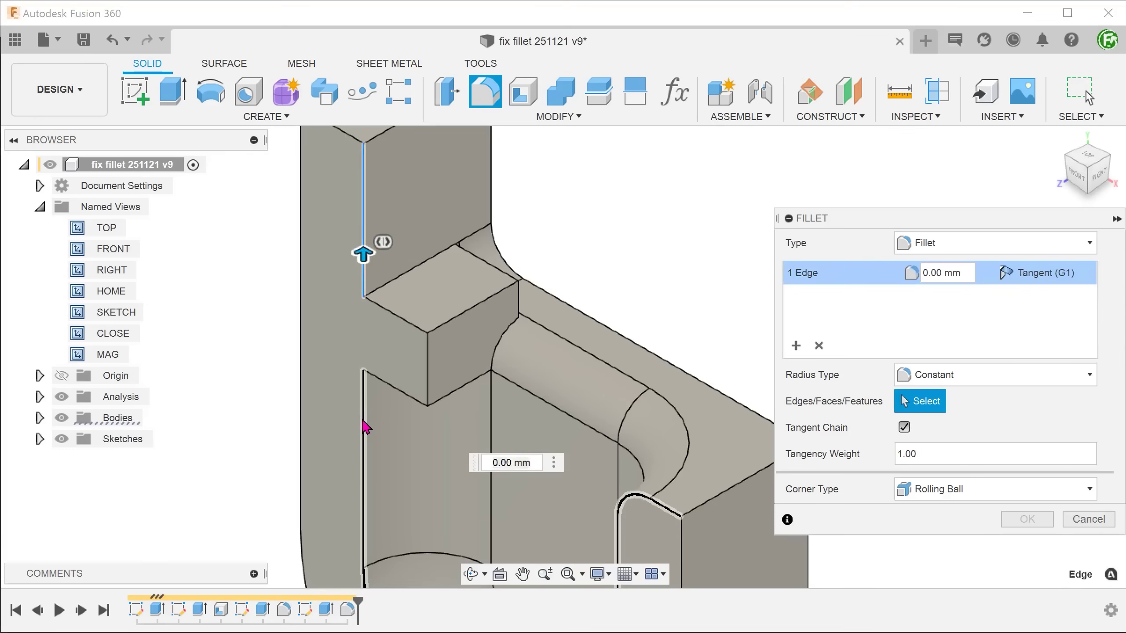
{"action": "type", "text": "2"}
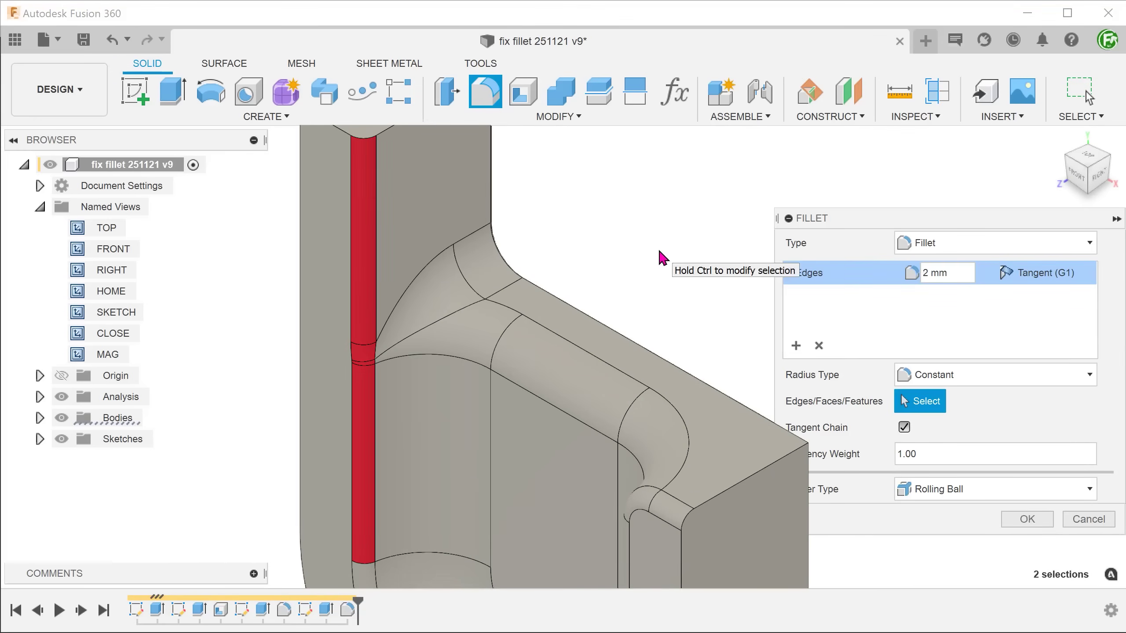
Apply the 2 mm fillet, then check a fillet face's area and the 25 mm edge length
{"action": "left_click", "coordinate": [1026, 519]}
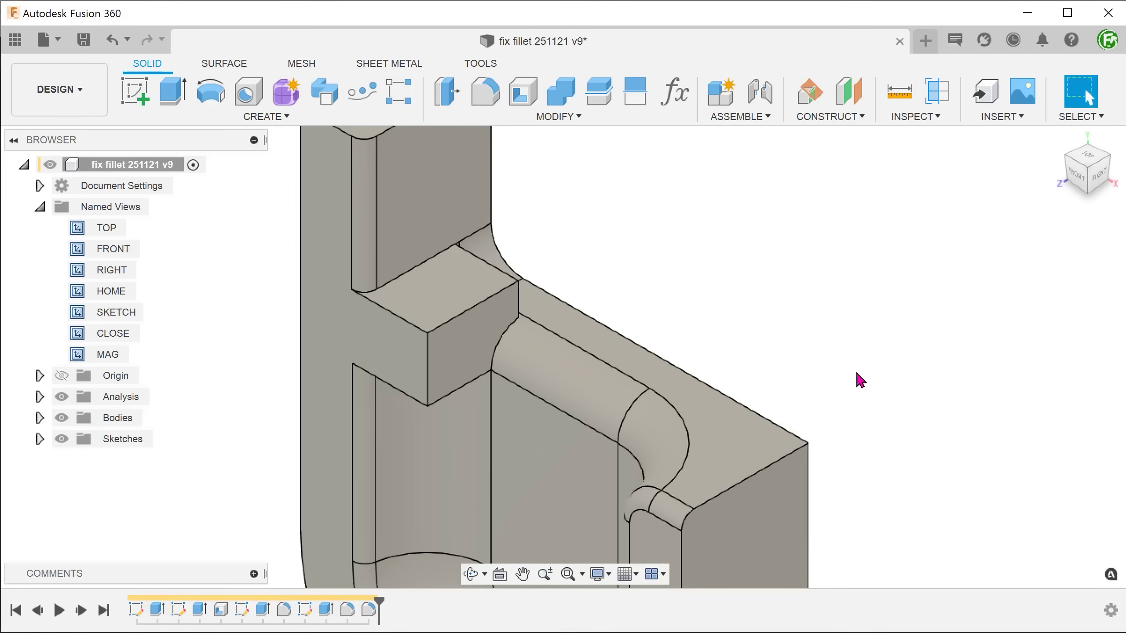
{"action": "middle_click_drag", "start_coordinate": [879, 357], "coordinate": [510, 370], "text": "shift"}
{"action": "left_click", "coordinate": [549, 260]}
{"action": "left_click", "coordinate": [511, 371]}
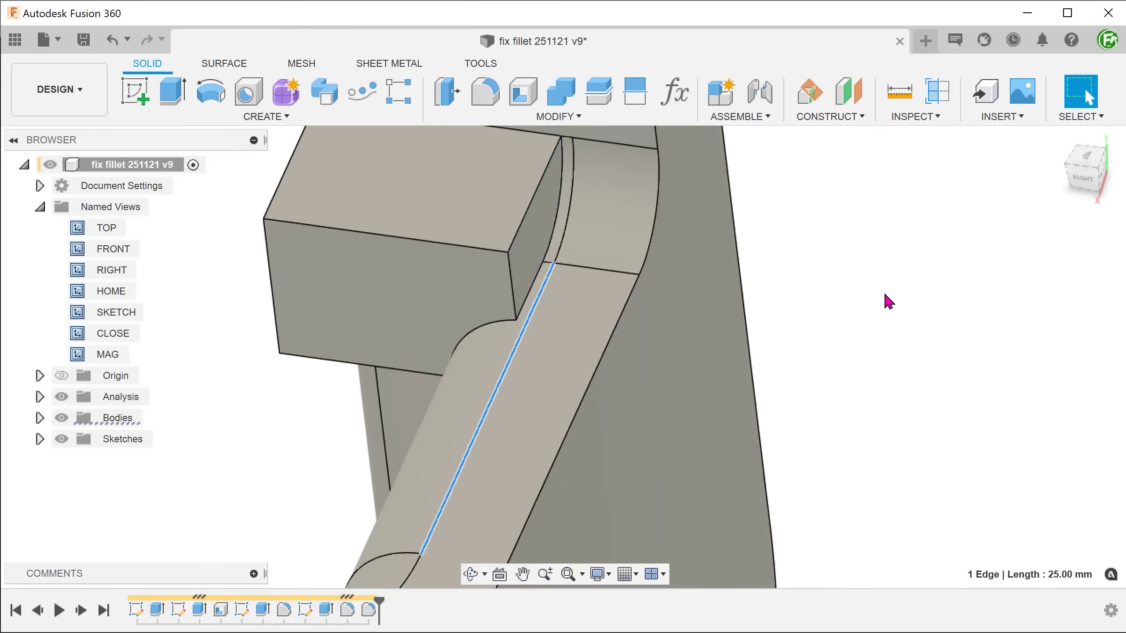
{"action": "left_click", "coordinate": [887, 302]}
Use Inspect > Measure between the block's side face and fillet top edge, reading 15.00 mm
{"action": "left_click", "coordinate": [909, 118]}
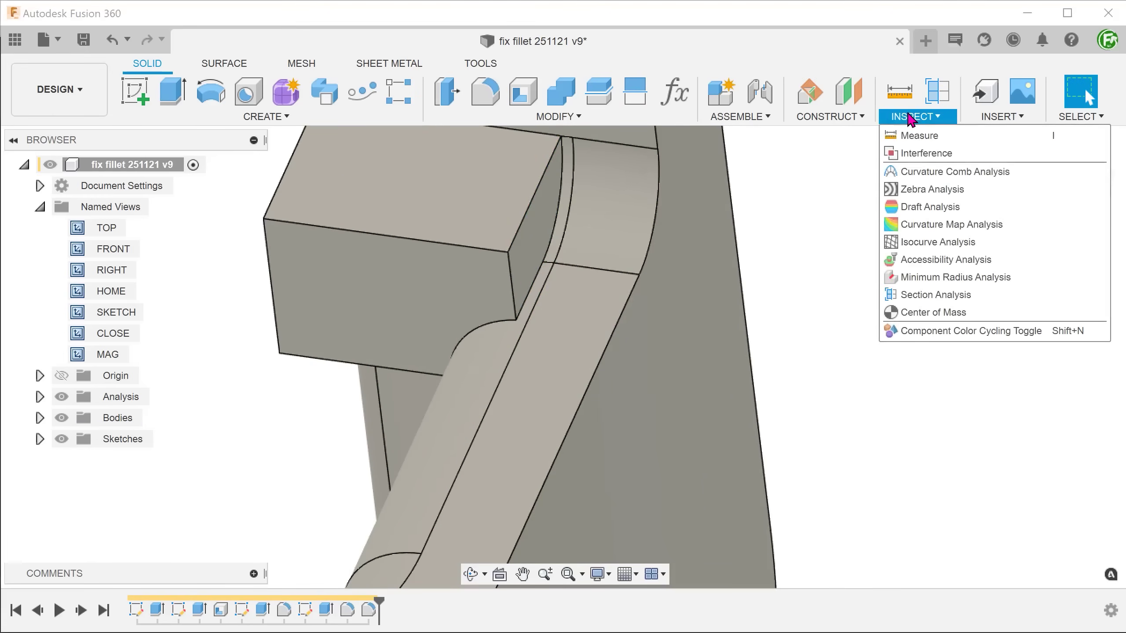
{"action": "left_click", "coordinate": [967, 139]}
{"action": "middle_click_drag", "start_coordinate": [935, 144], "coordinate": [681, 297], "text": "shift"}
{"action": "left_click", "coordinate": [302, 369]}
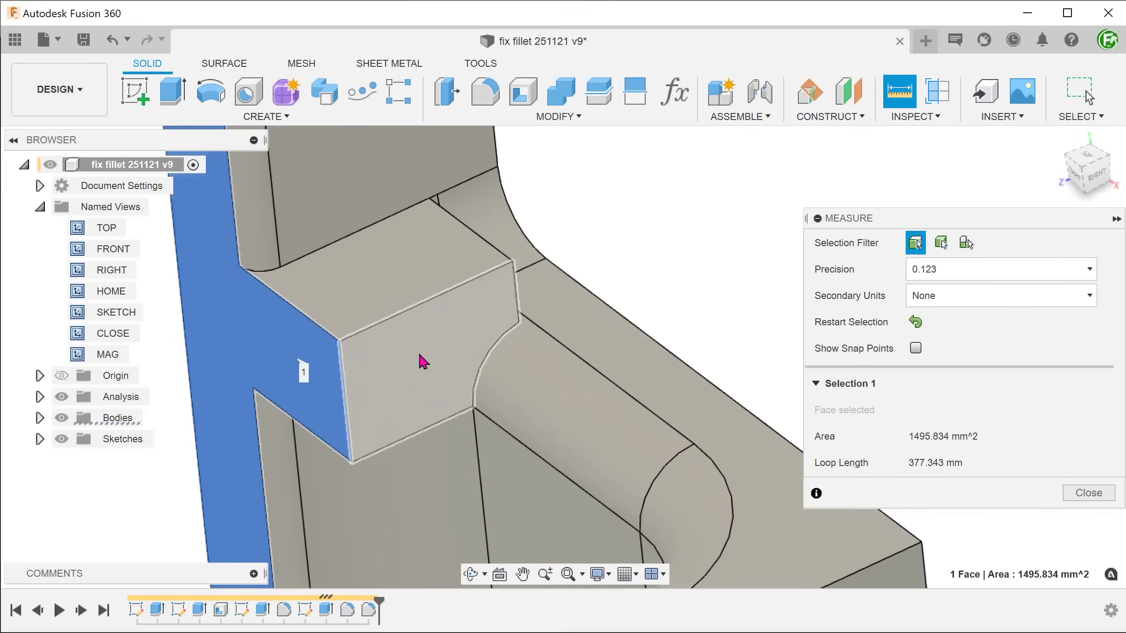
{"action": "left_click", "coordinate": [589, 370]}
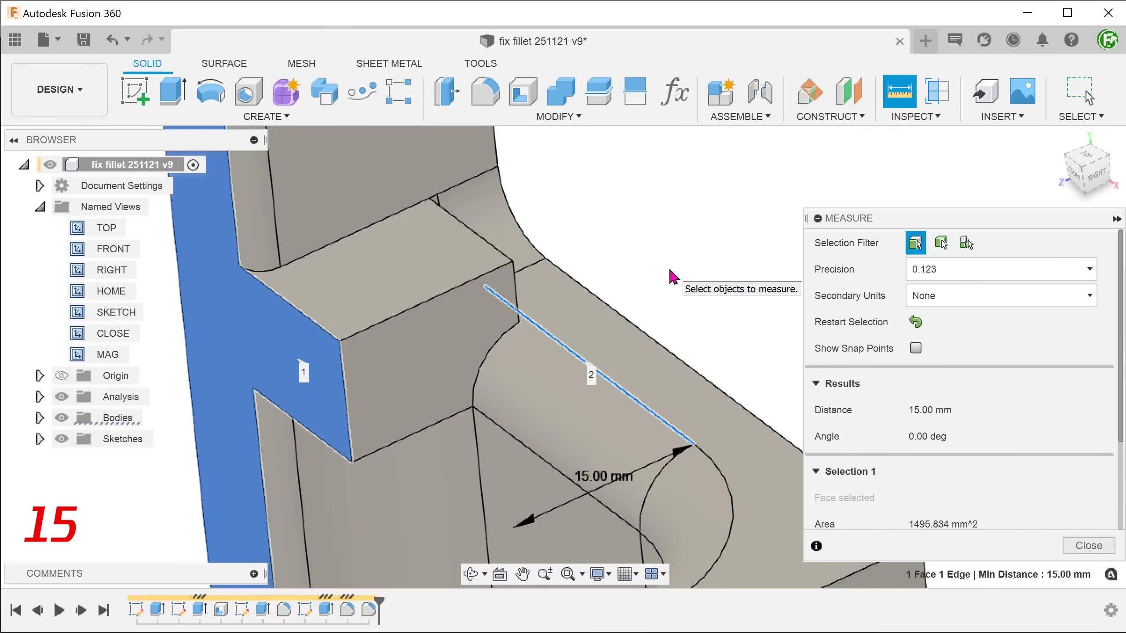
{"action": "left_click", "coordinate": [1088, 545]}
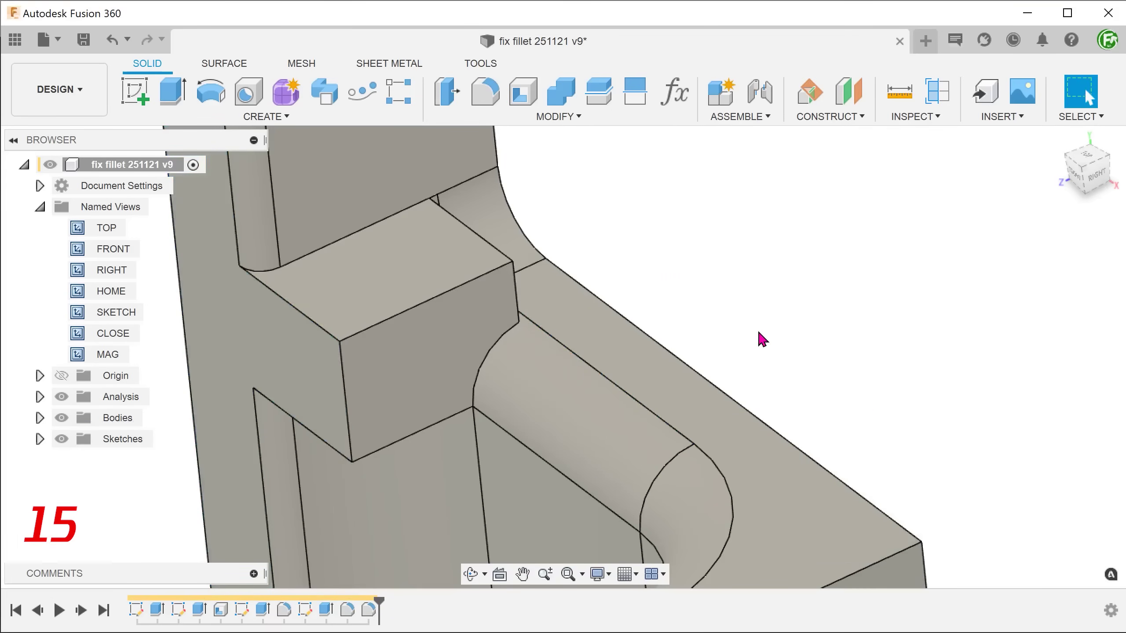
Edit the stop block extrude's depth from -14.331 mm to -15 mm
{"action": "right_click", "coordinate": [326, 610]}
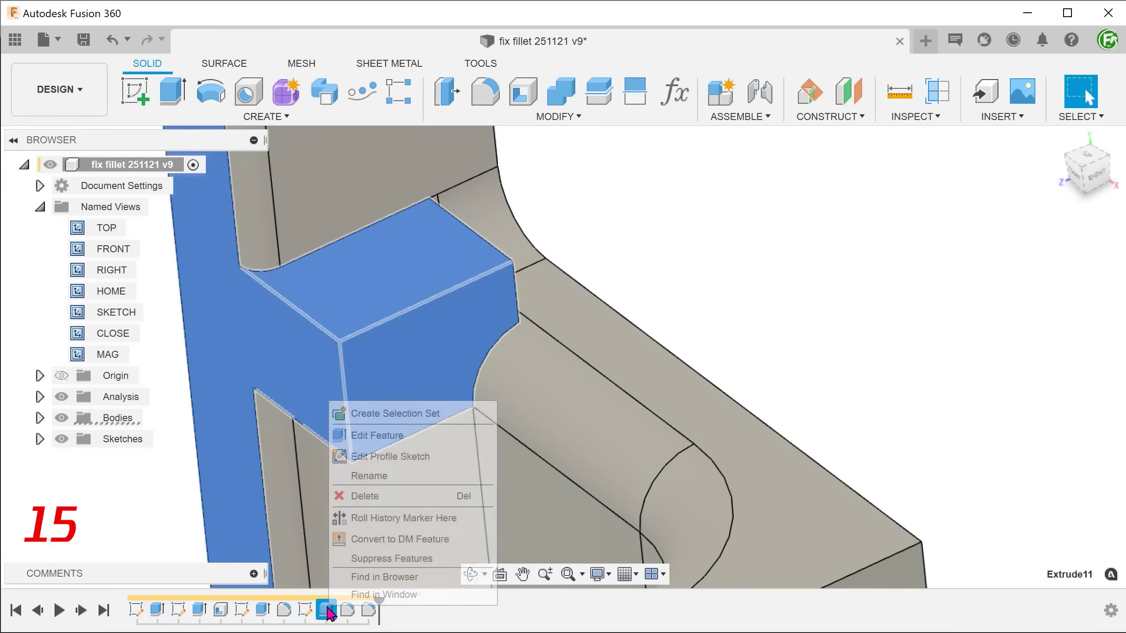
{"action": "left_click", "coordinate": [423, 442]}
{"action": "key", "text": "BackSpace"}
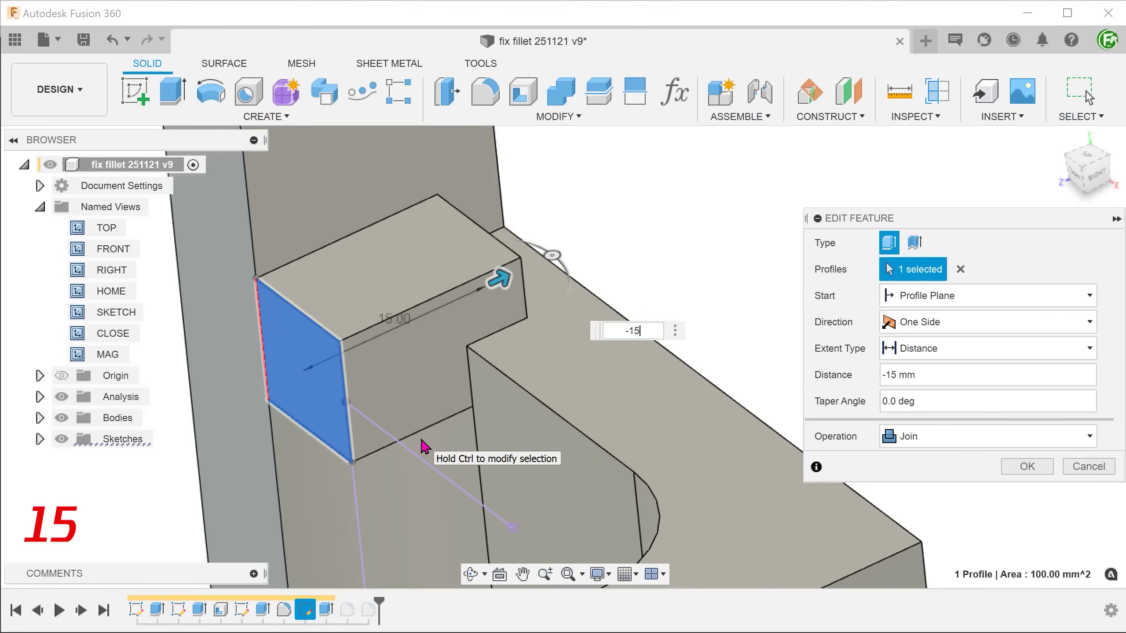
{"action": "left_click", "coordinate": [1010, 471]}
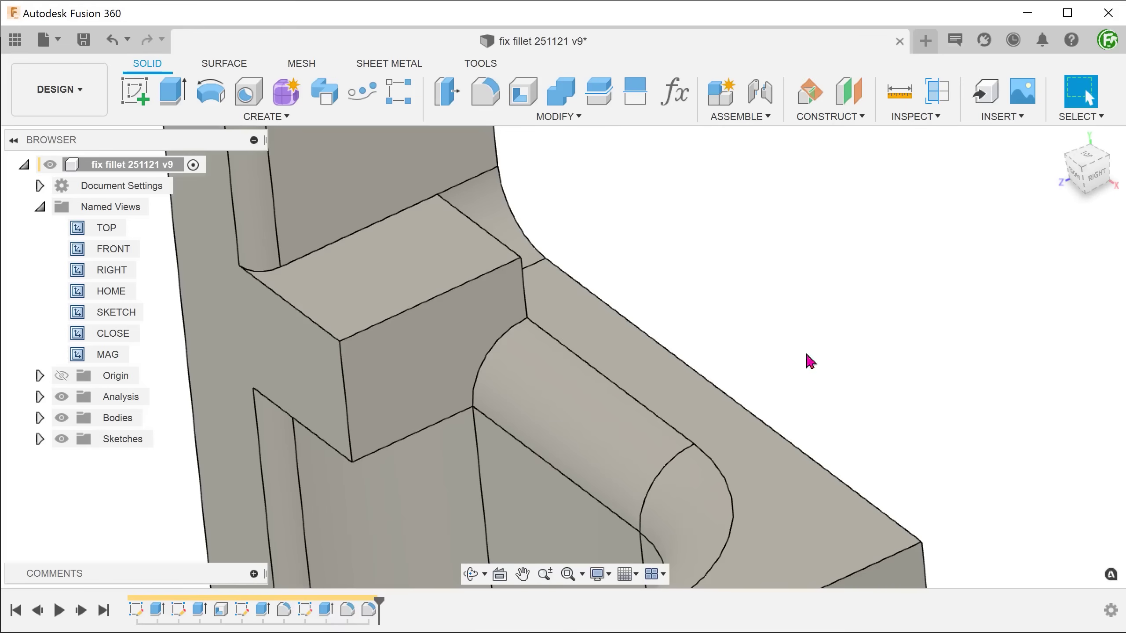
Check the fillet end face and confirm the fillet edge is now 20 mm long
{"action": "middle_click_drag", "start_coordinate": [773, 327], "coordinate": [581, 355], "text": "shift"}
{"action": "left_click", "coordinate": [658, 265]}
{"action": "left_click", "coordinate": [580, 354]}
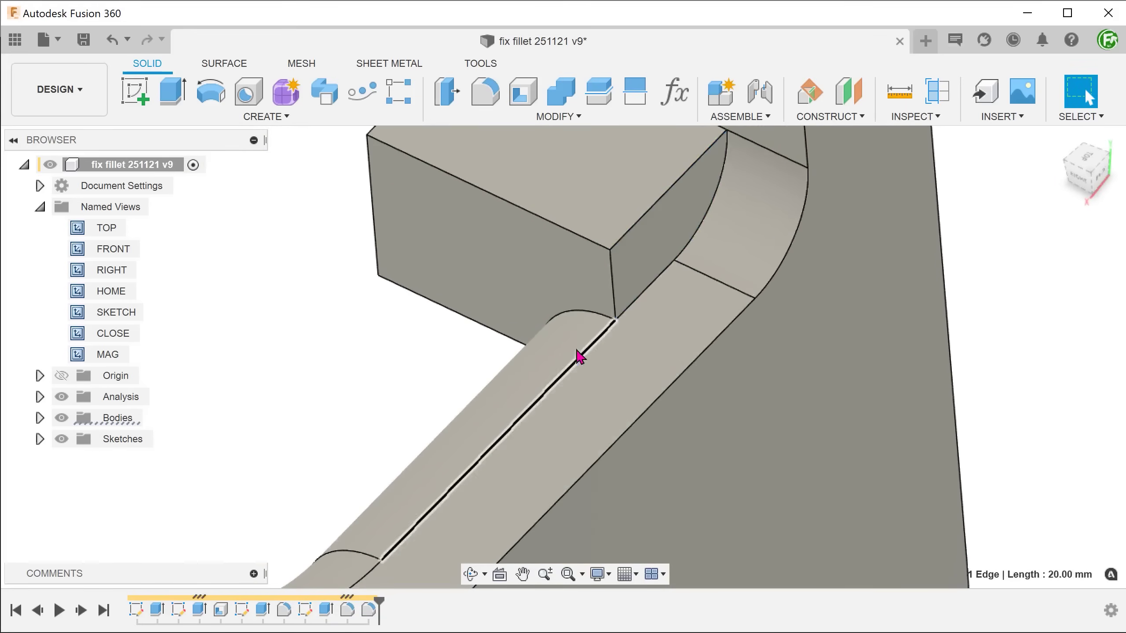
{"action": "left_click", "coordinate": [325, 371]}
Start a new sketch on the bracket's large side face from the CLOSE view
{"action": "double_click", "coordinate": [141, 335]}
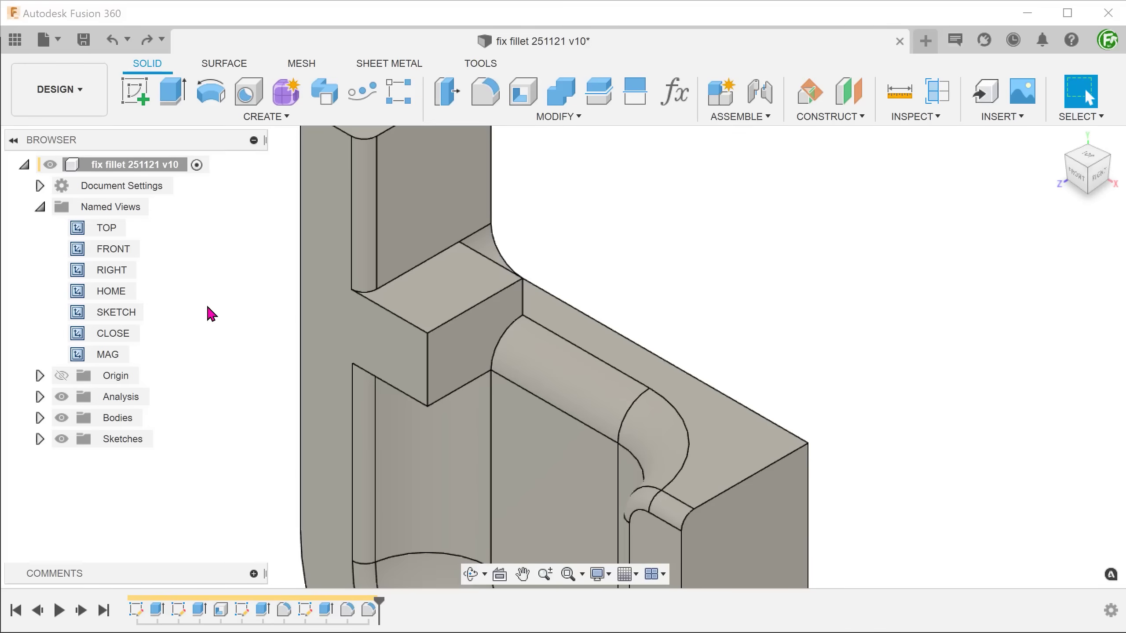
{"action": "left_click", "coordinate": [345, 335]}
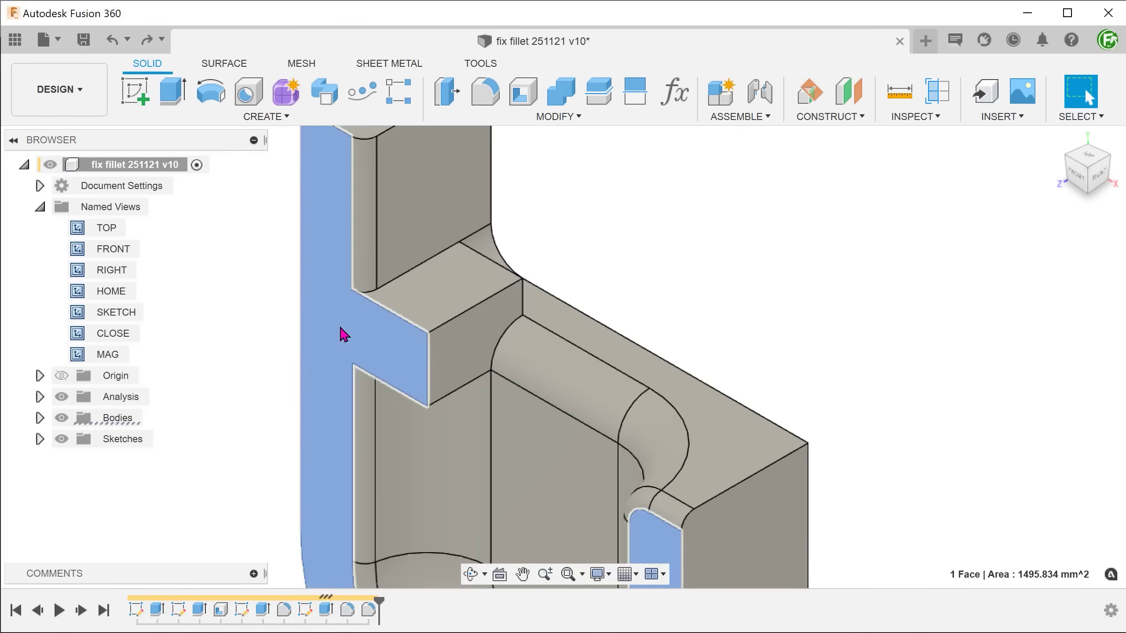
{"action": "right_click", "coordinate": [344, 335]}
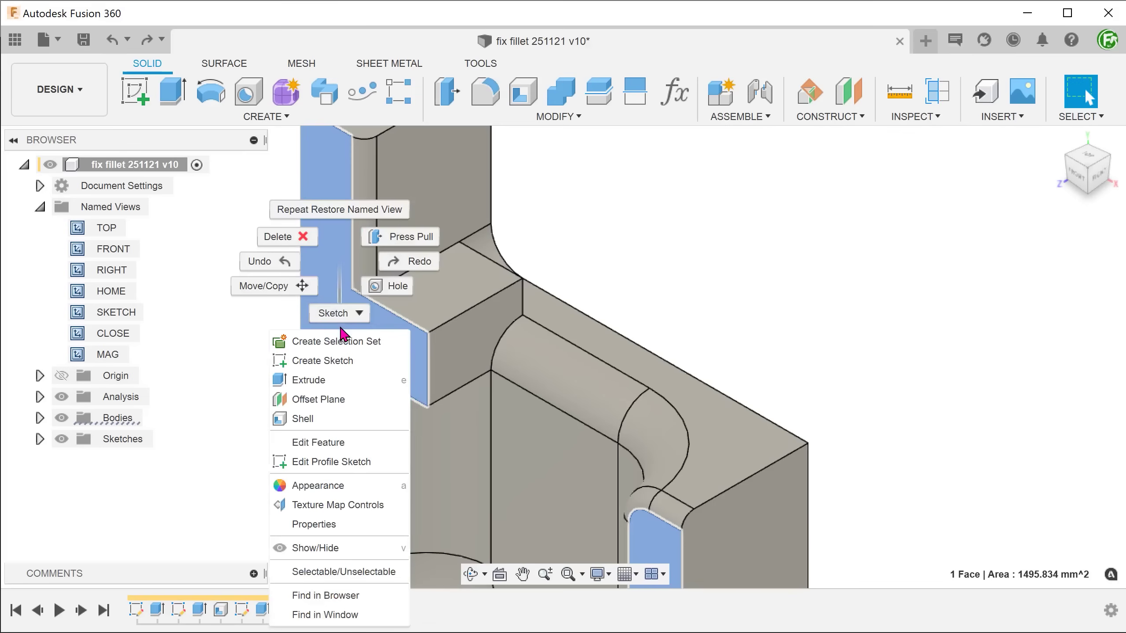
{"action": "left_click", "coordinate": [358, 363]}
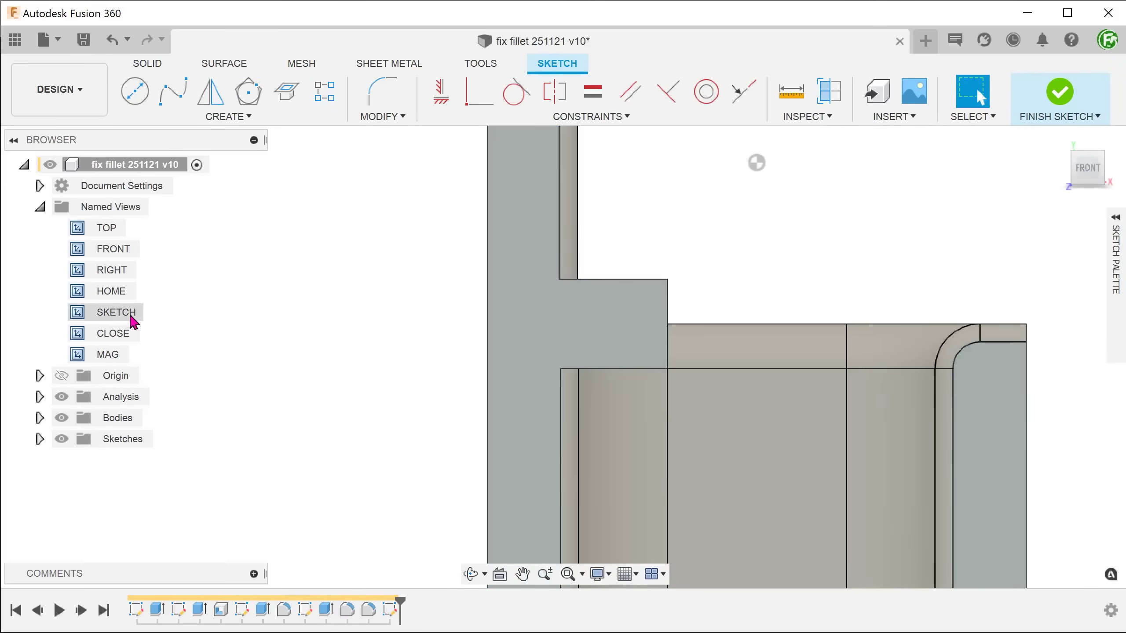
Inspect the upper face and the cylindrical face's 10 mm radius
{"action": "double_click", "coordinate": [113, 334]}
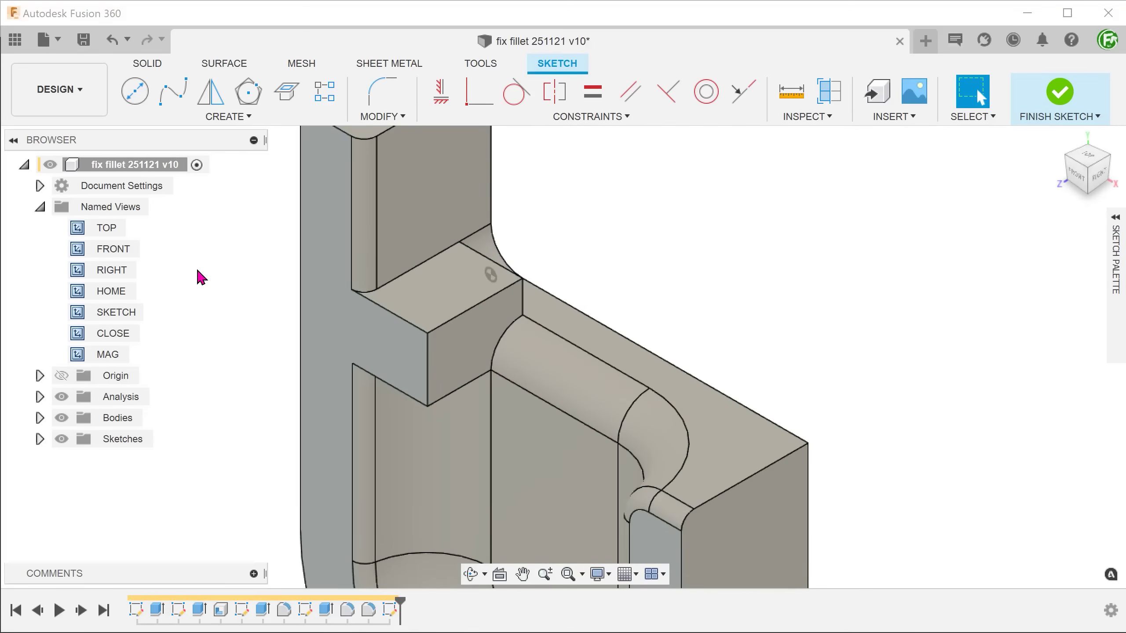
{"action": "left_click", "coordinate": [414, 216]}
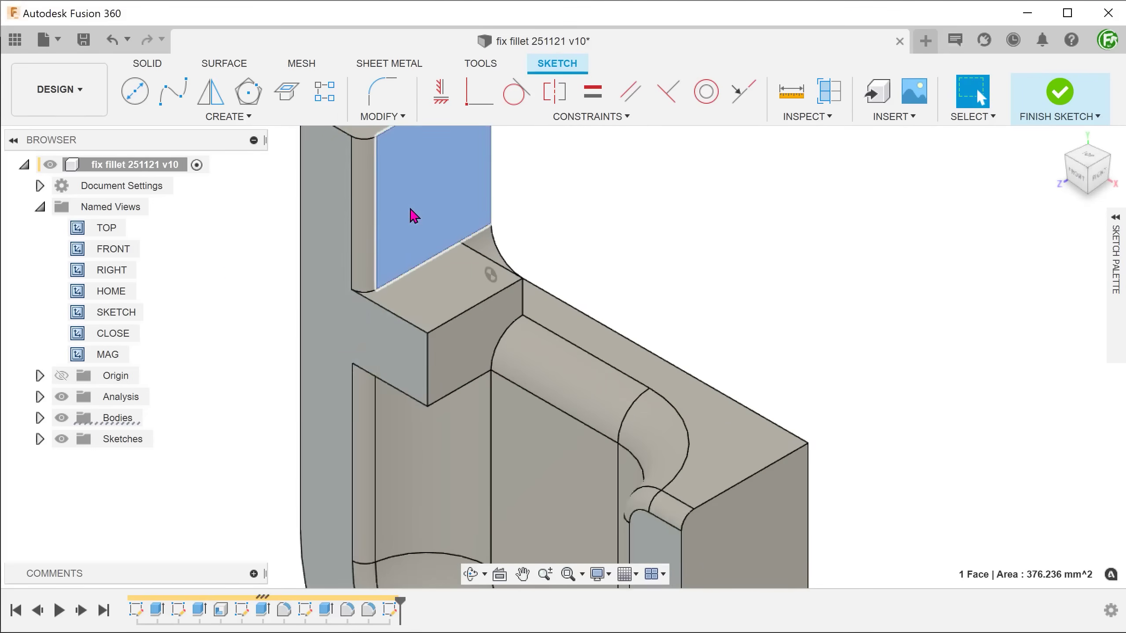
{"action": "left_click", "coordinate": [408, 416]}
{"action": "key", "text": "Escape"}
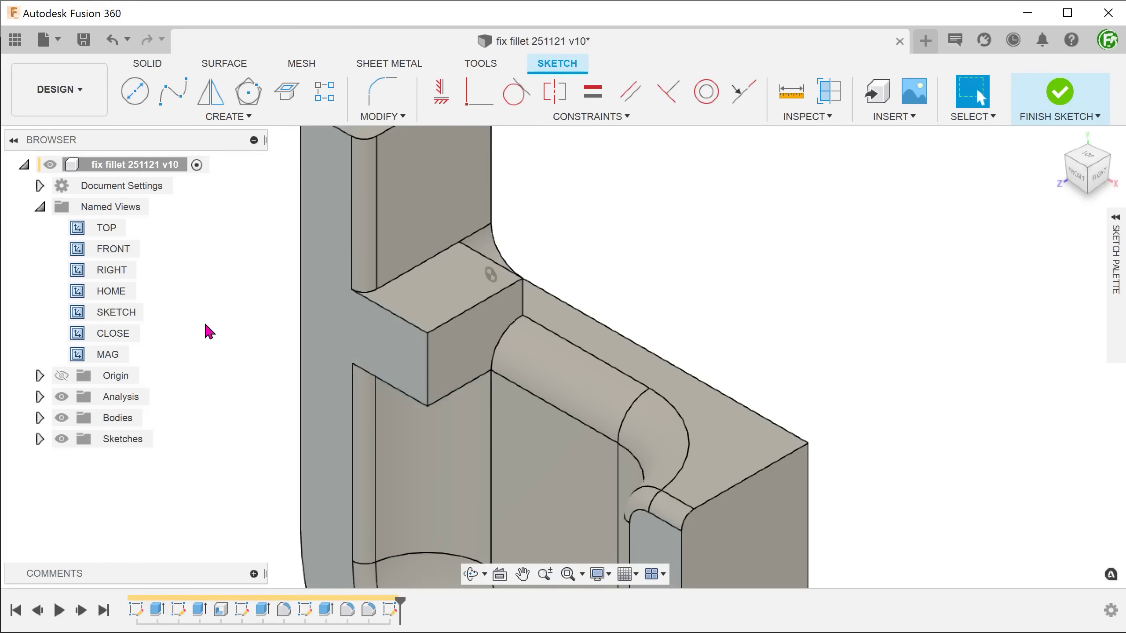
In the SKETCH view, check the vertical sketch lines' lengths, including the 27 mm lower line
{"action": "double_click", "coordinate": [116, 312]}
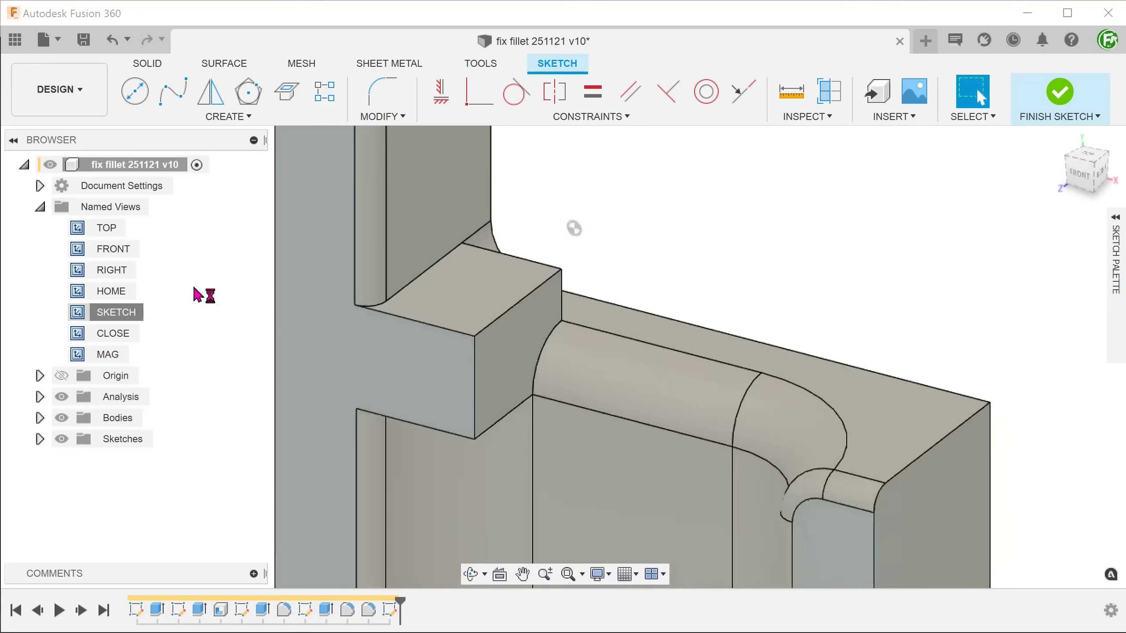
{"action": "left_click", "coordinate": [412, 223]}
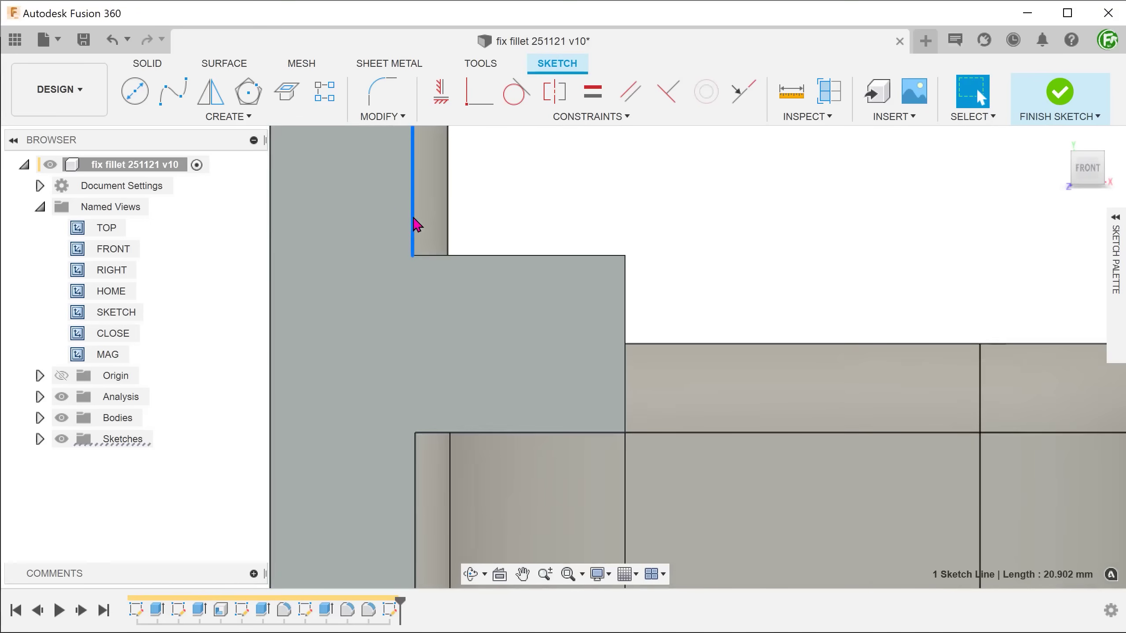
{"action": "left_click", "coordinate": [415, 466]}
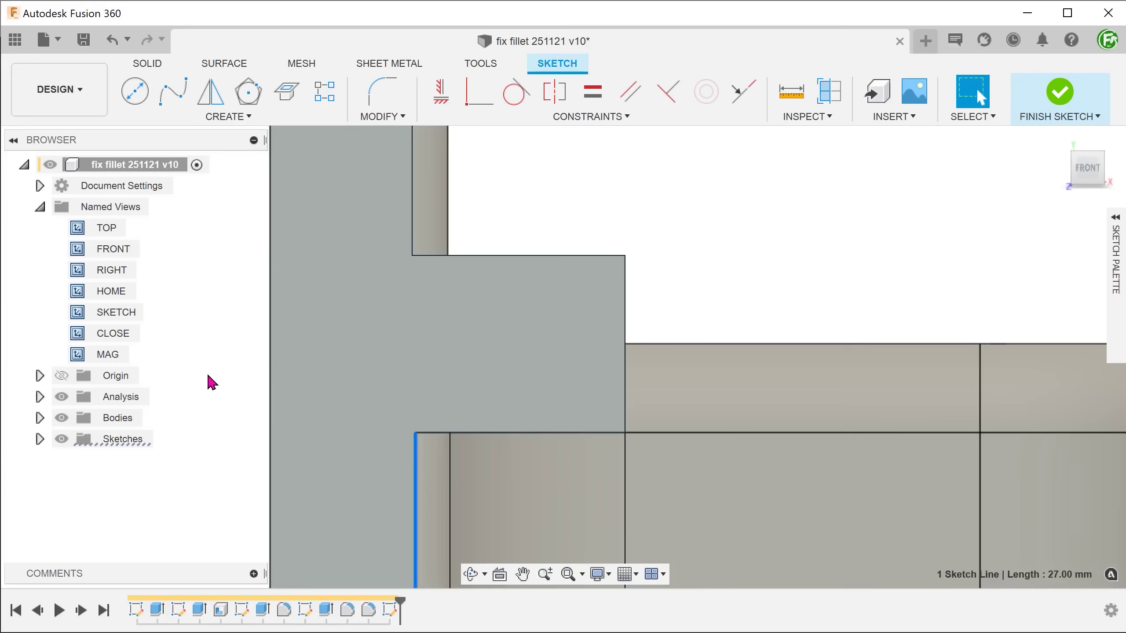
{"action": "key", "text": "Escape"}
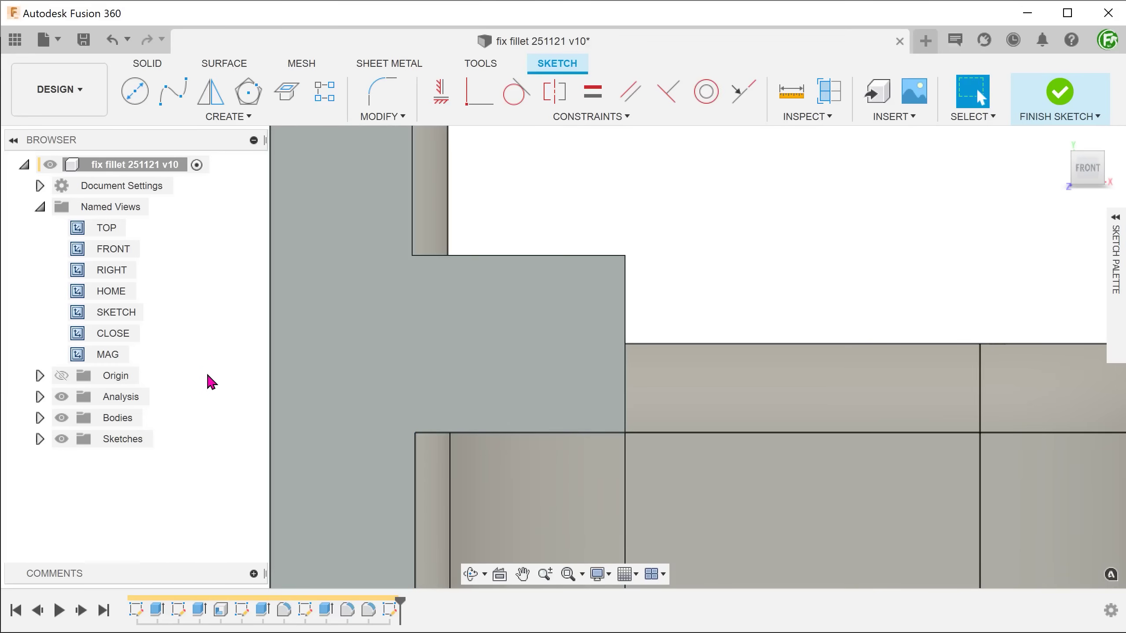
Draw a fit-point spline from the block's upper corner point to its lower corner point
{"action": "left_click", "coordinate": [172, 92]}
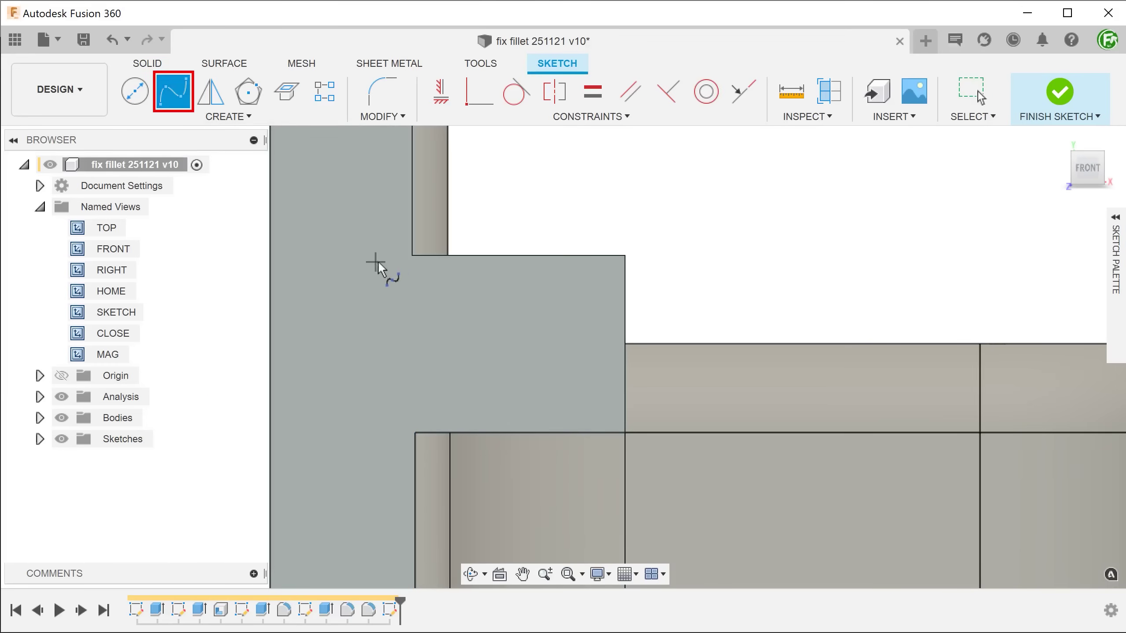
{"action": "left_click", "coordinate": [412, 255]}
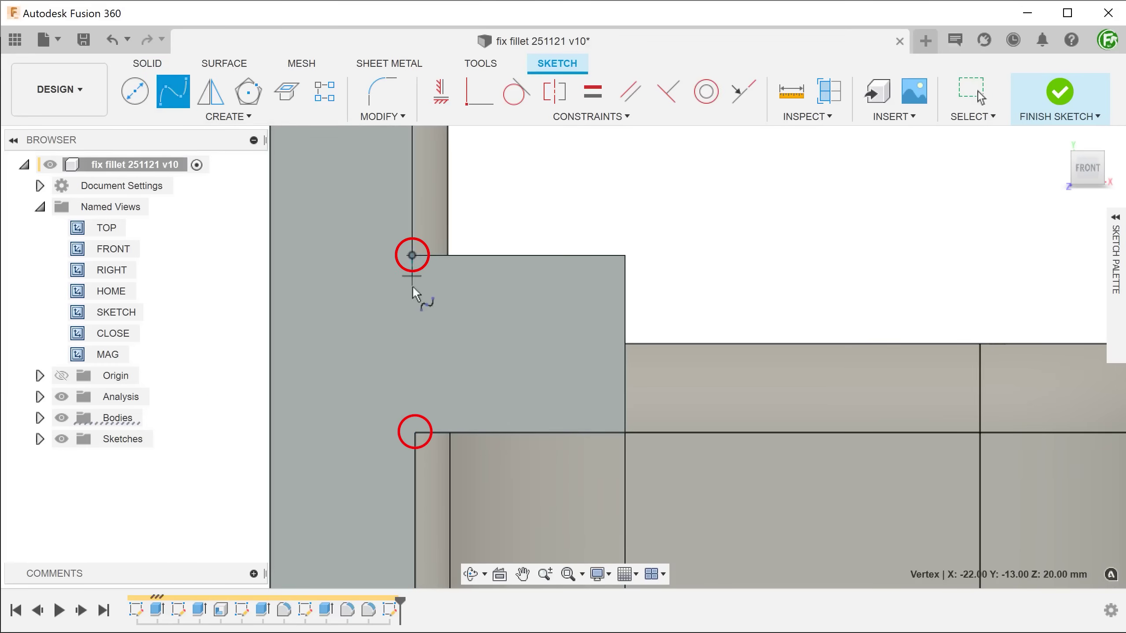
{"action": "left_click", "coordinate": [415, 432]}
{"action": "key", "text": "Return"}
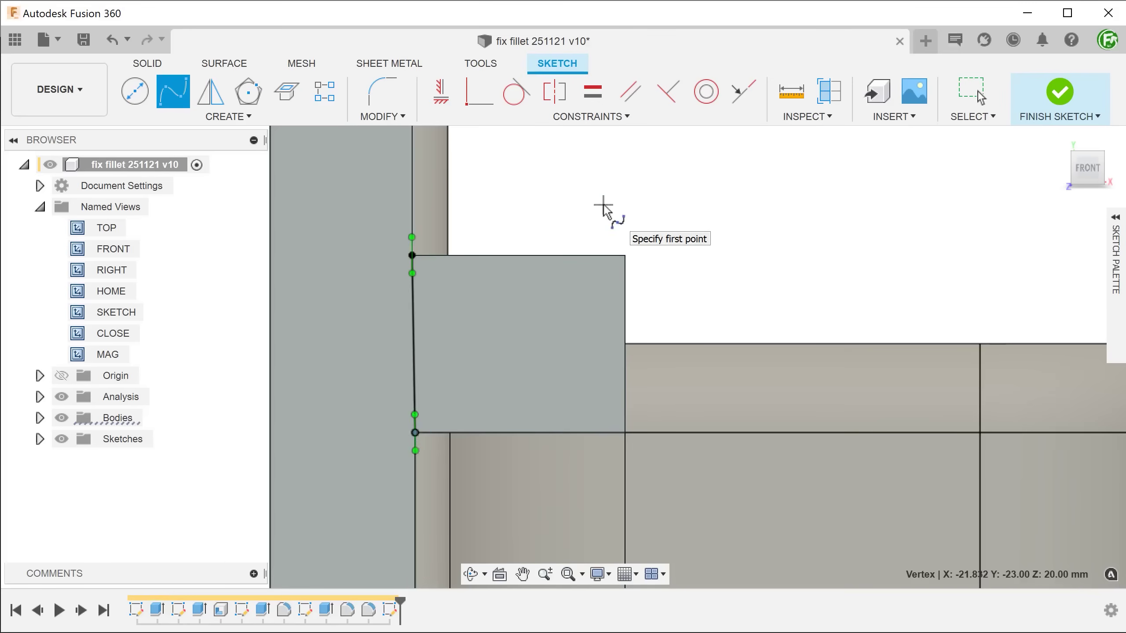
Make the spline tangent to the upper and lower wall lines, then finish the sketch
{"action": "left_click", "coordinate": [514, 92]}
{"action": "left_click", "coordinate": [514, 92]}
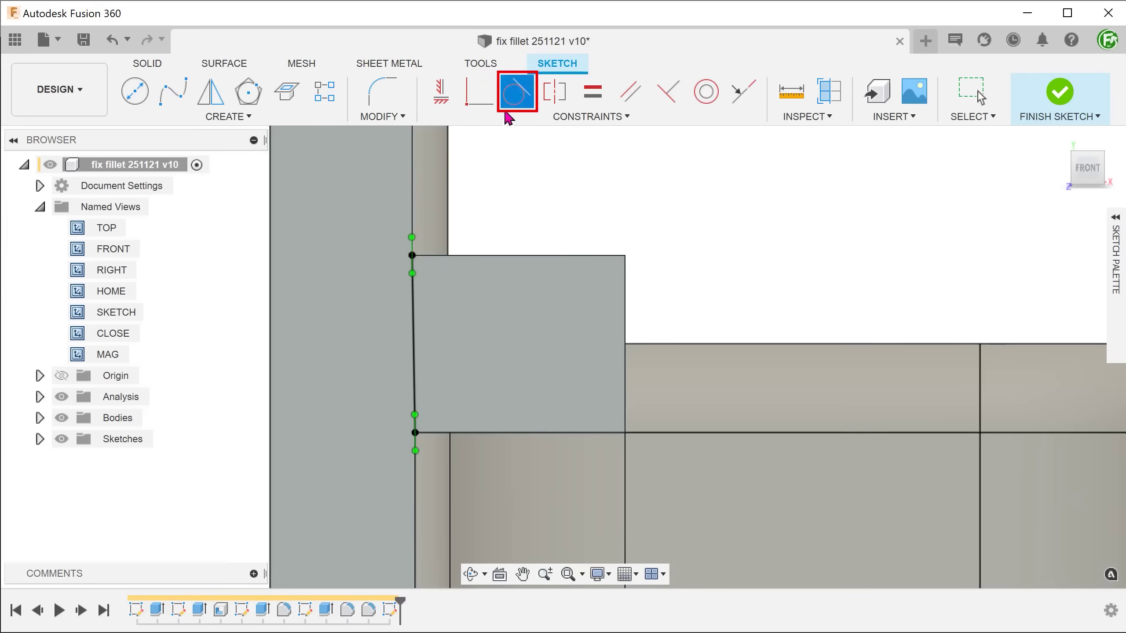
{"action": "left_click", "coordinate": [409, 191]}
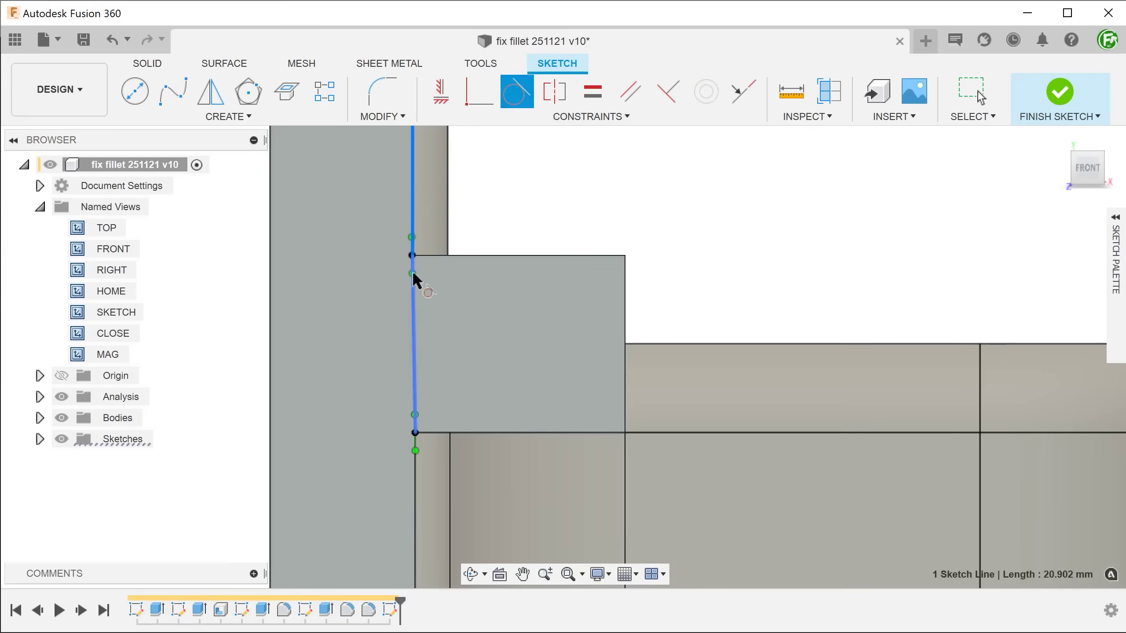
{"action": "left_click", "coordinate": [413, 298]}
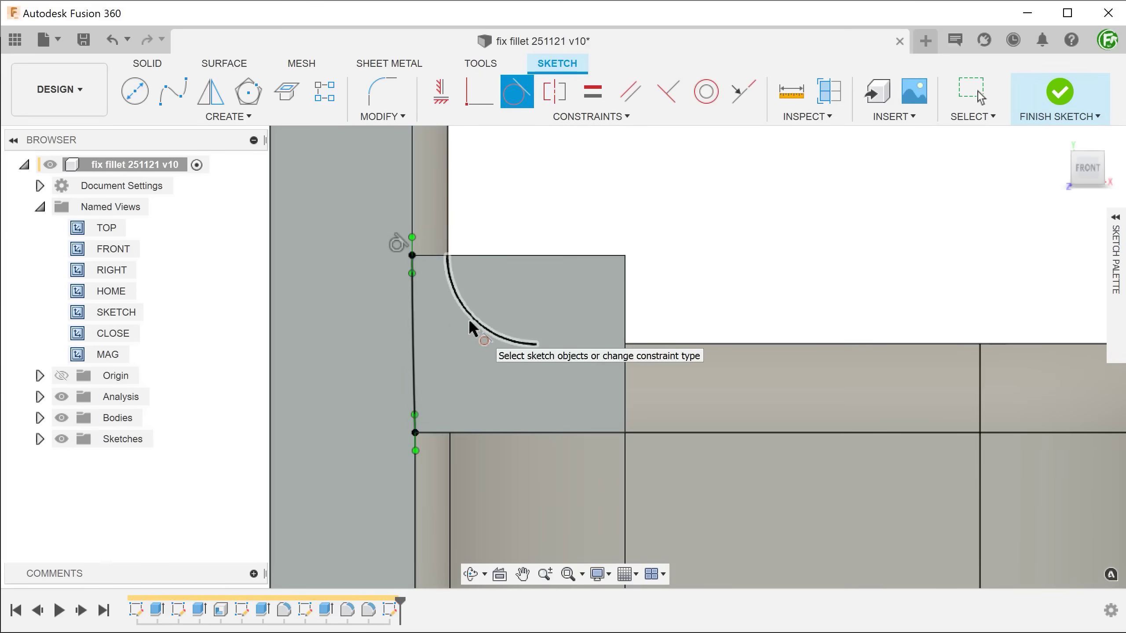
{"action": "left_click", "coordinate": [414, 369]}
{"action": "left_click", "coordinate": [415, 468]}
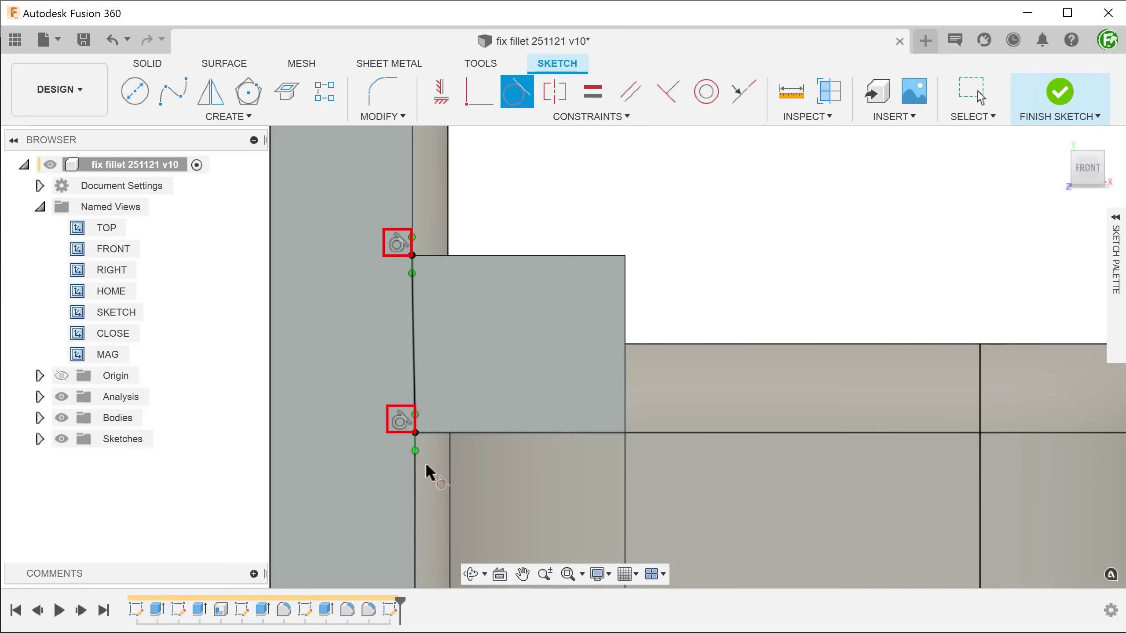
{"action": "key", "text": "Escape"}
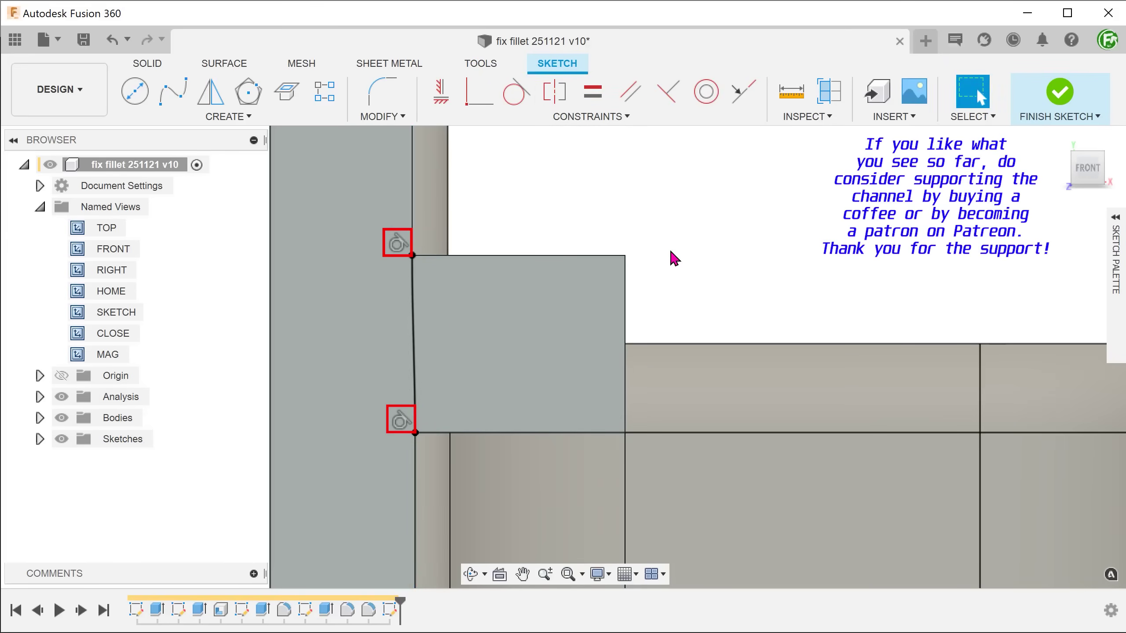
{"action": "left_click", "coordinate": [1059, 93]}
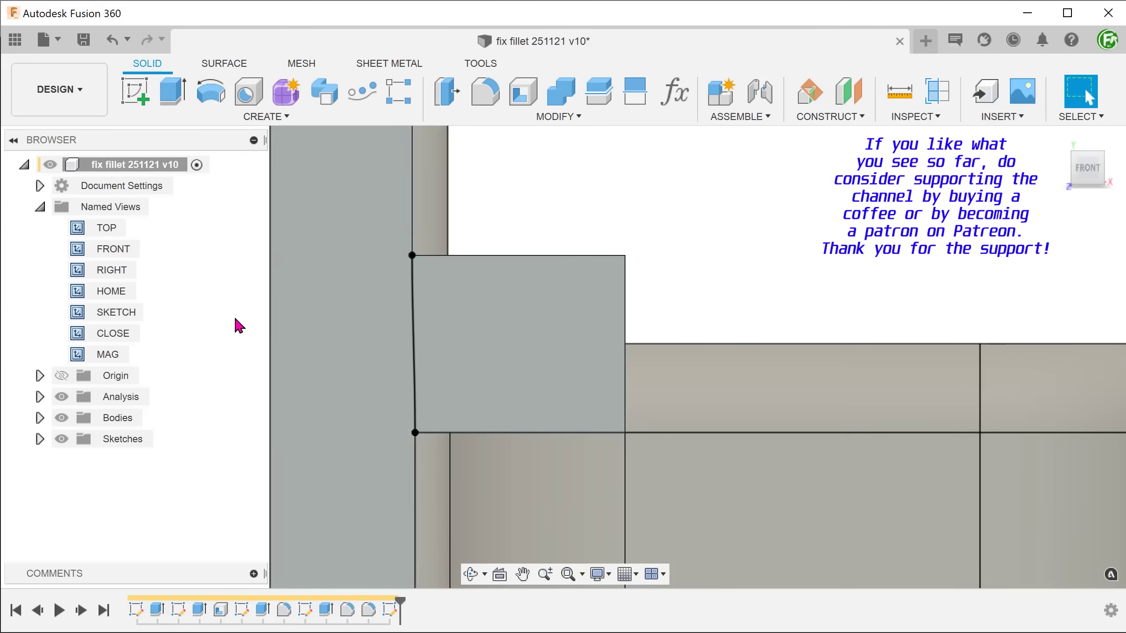
{"action": "double_click", "coordinate": [116, 333]}
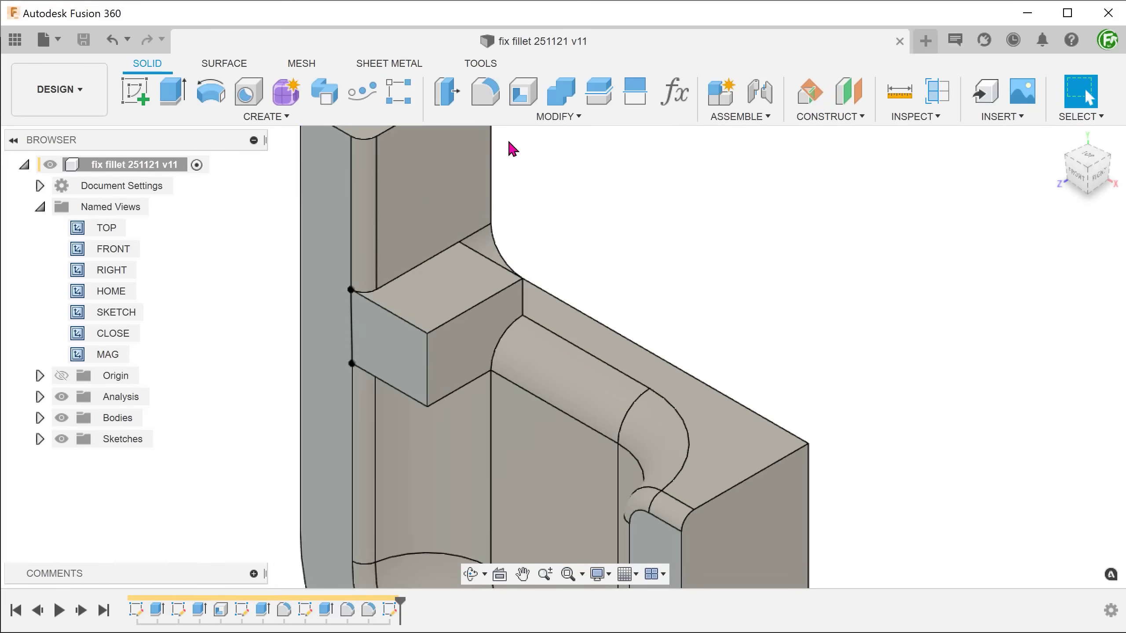
Split the wall face beside the block, using the spline sketch as the splitting tool
{"action": "left_click", "coordinate": [558, 121]}
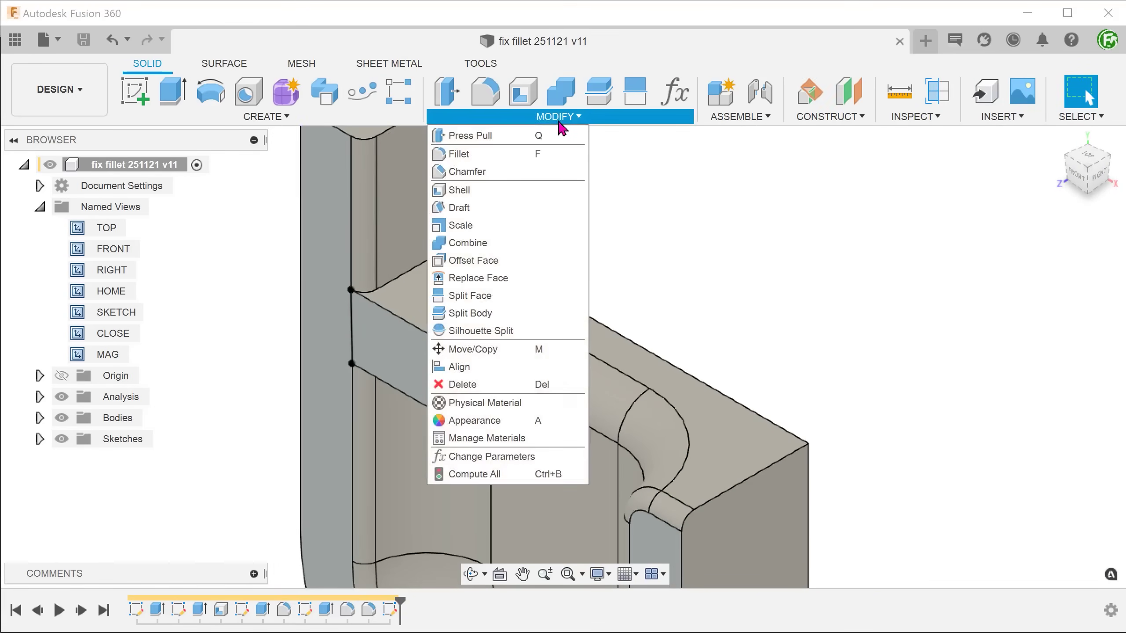
{"action": "left_click", "coordinate": [537, 298]}
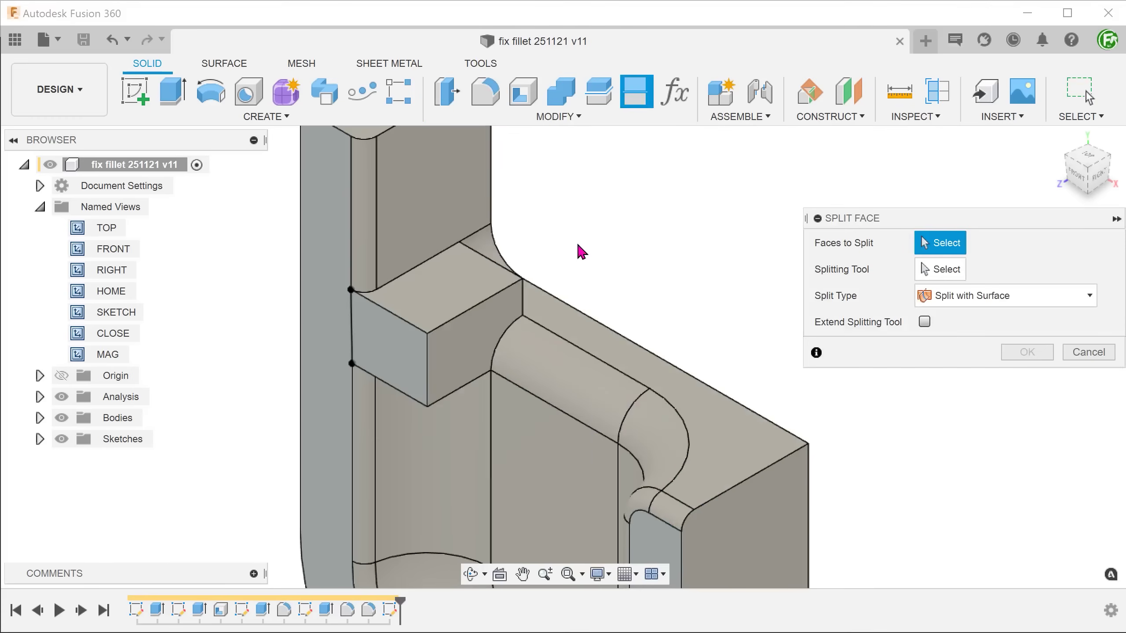
{"action": "left_click", "coordinate": [395, 350]}
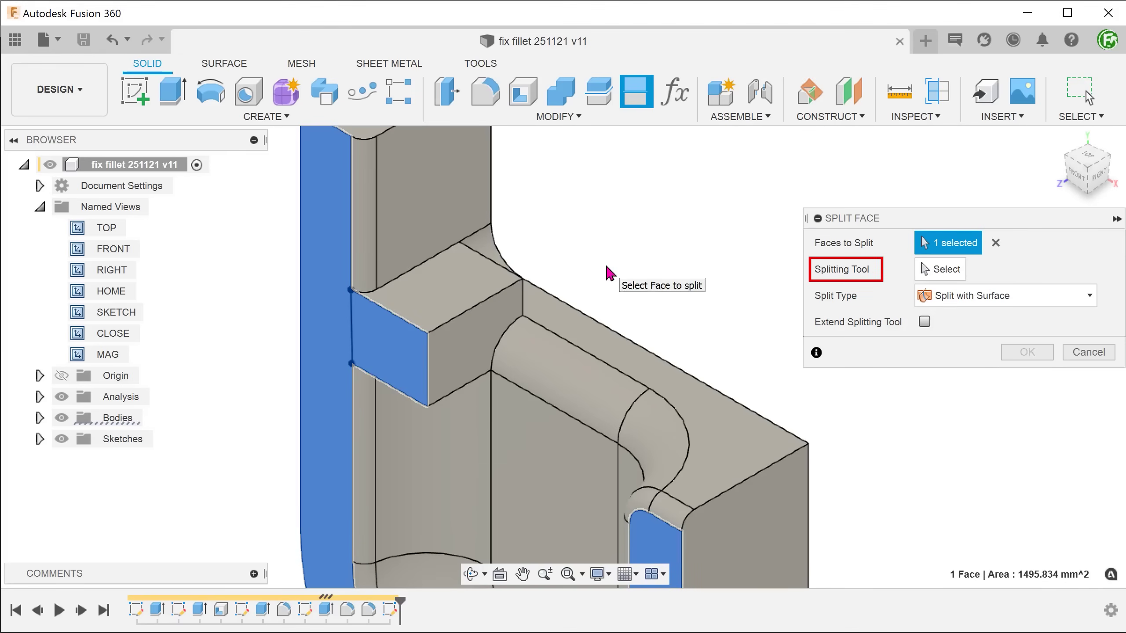
{"action": "left_click", "coordinate": [936, 276]}
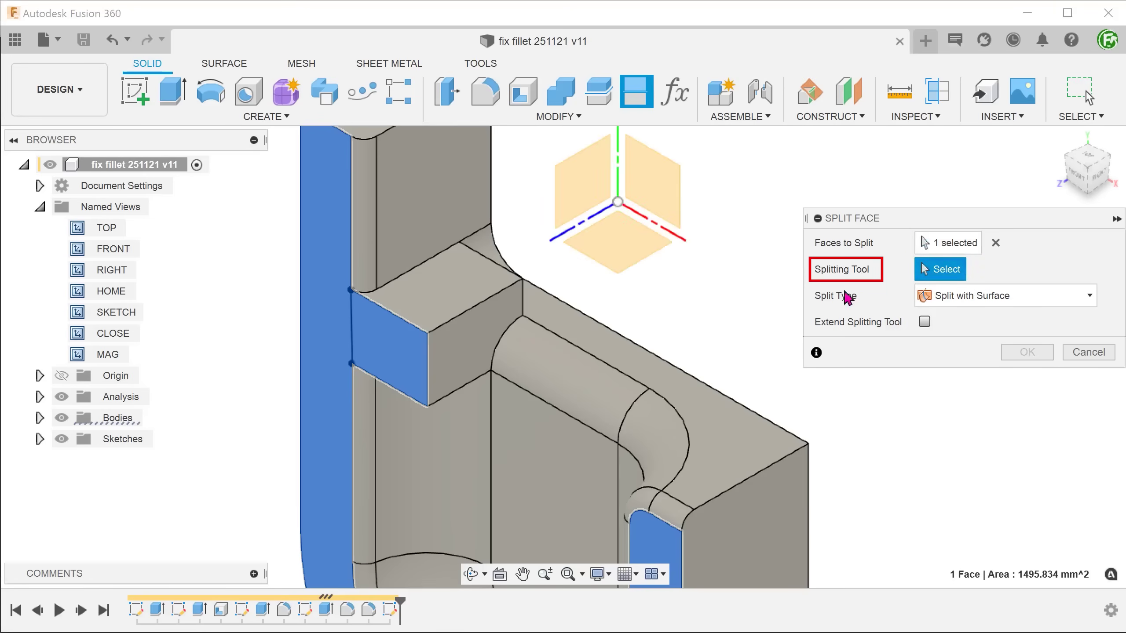
{"action": "left_click", "coordinate": [359, 353]}
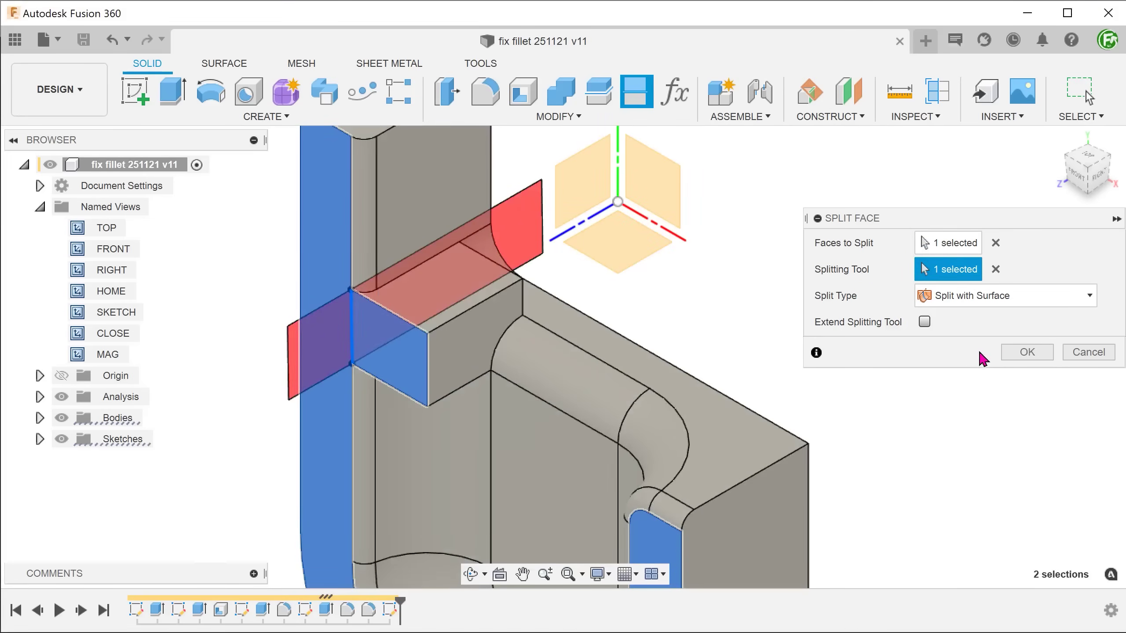
{"action": "left_click", "coordinate": [1026, 352]}
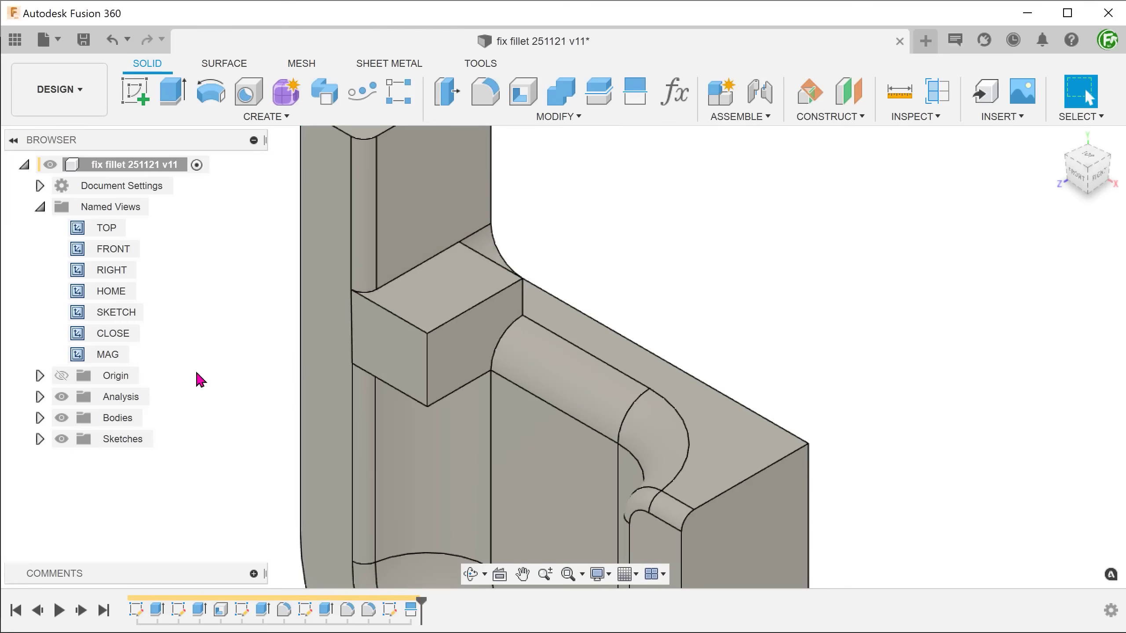
{"action": "middle_click_drag", "start_coordinate": [188, 382], "coordinate": [226, 347], "text": "shift"}
{"action": "double_click", "coordinate": [141, 335]}
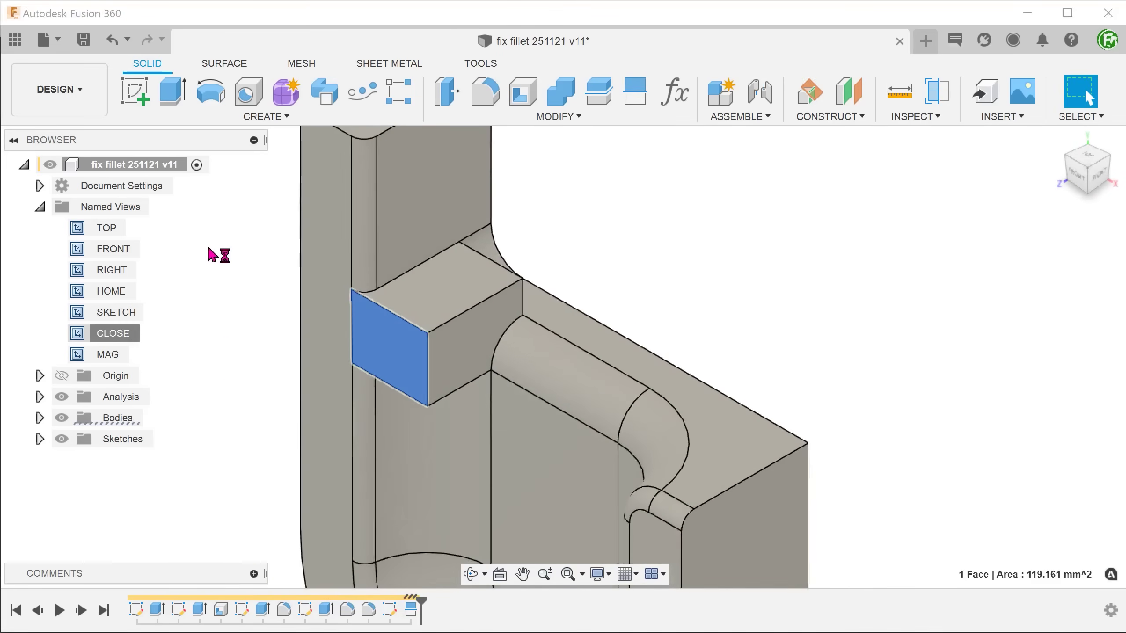
Switch to Surface tools and select the block's top, right and front faces
{"action": "left_click", "coordinate": [222, 66]}
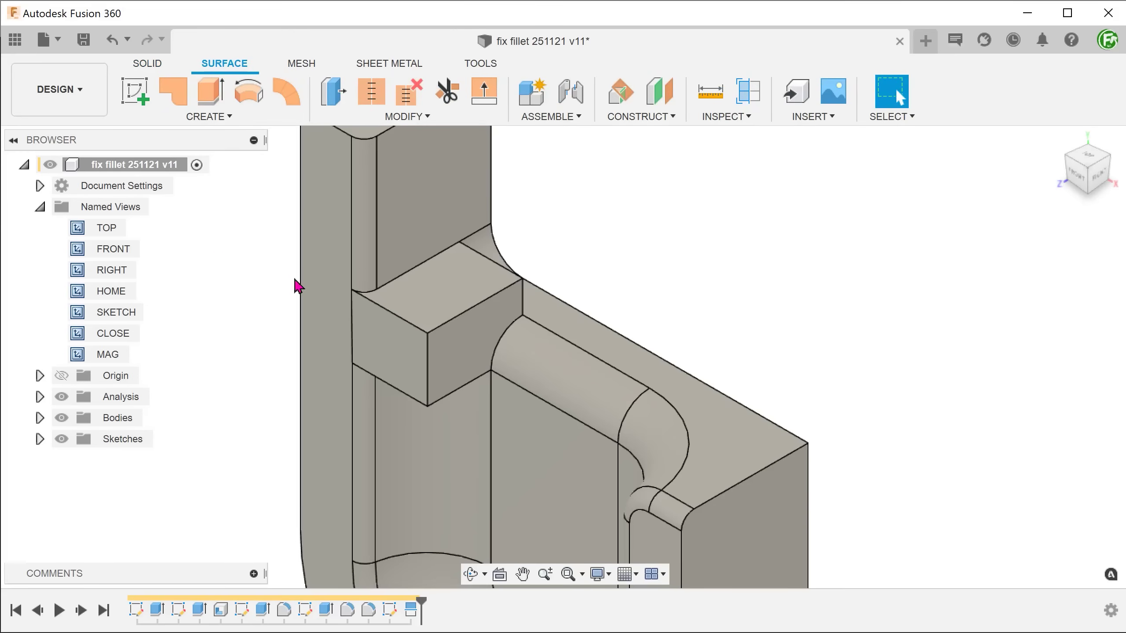
{"action": "left_click", "coordinate": [447, 311]}
{"action": "left_click", "coordinate": [453, 355], "text": "ctrl"}
{"action": "left_click", "coordinate": [400, 358], "text": "ctrl"}
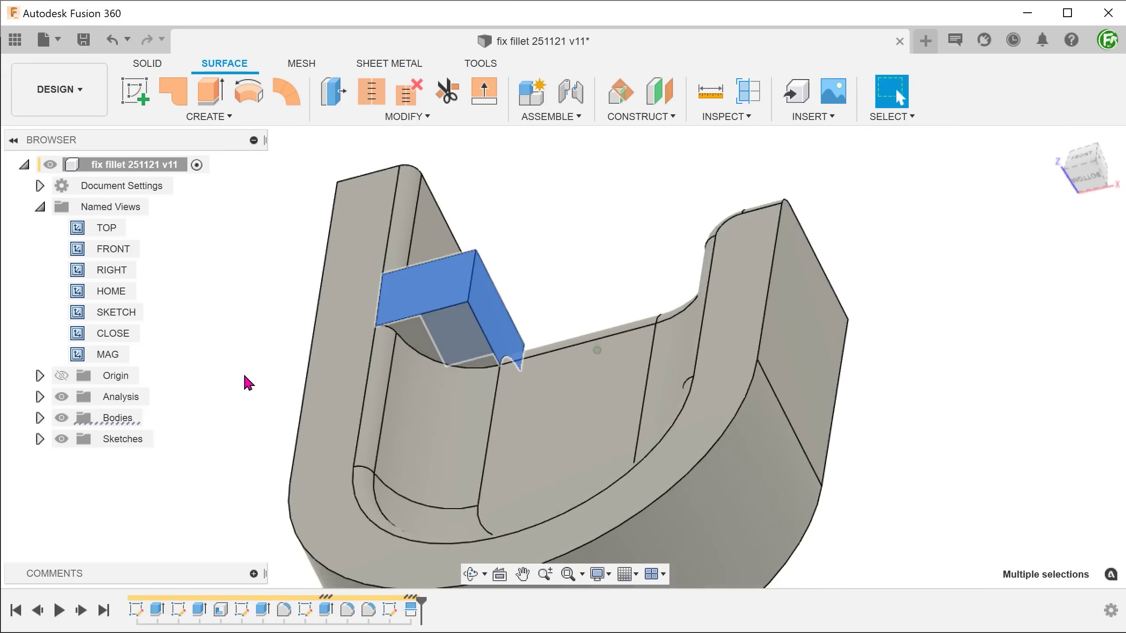
Add the lower and side curved faces to the selection and delete all selected block faces
{"action": "left_click", "coordinate": [432, 344], "text": "ctrl"}
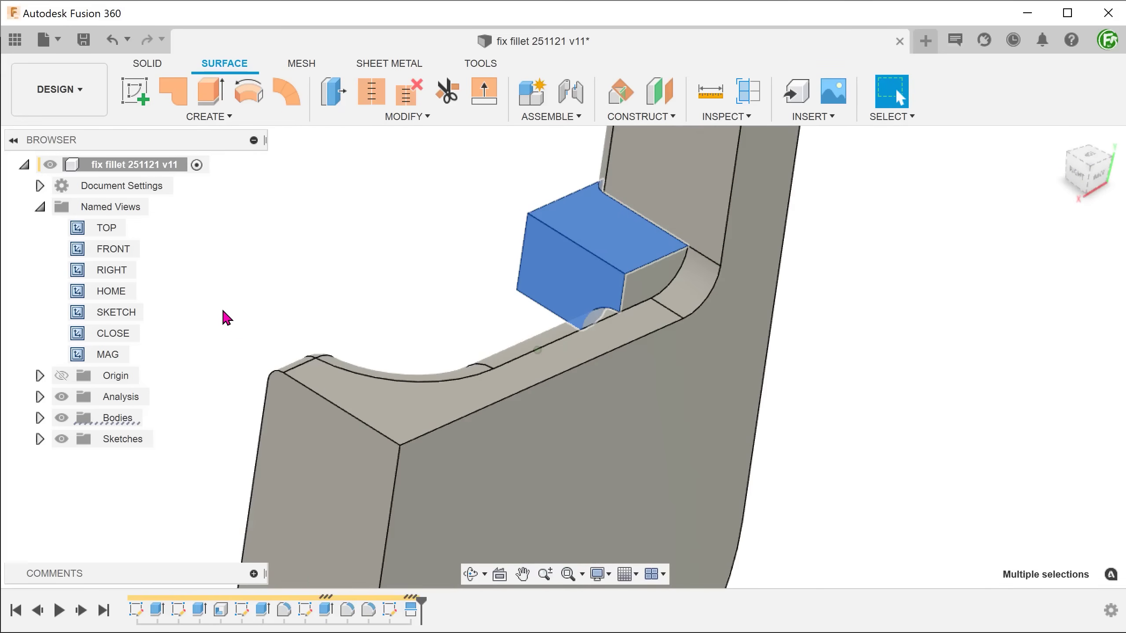
{"action": "left_click", "coordinate": [643, 300], "text": "ctrl"}
{"action": "double_click", "coordinate": [133, 334]}
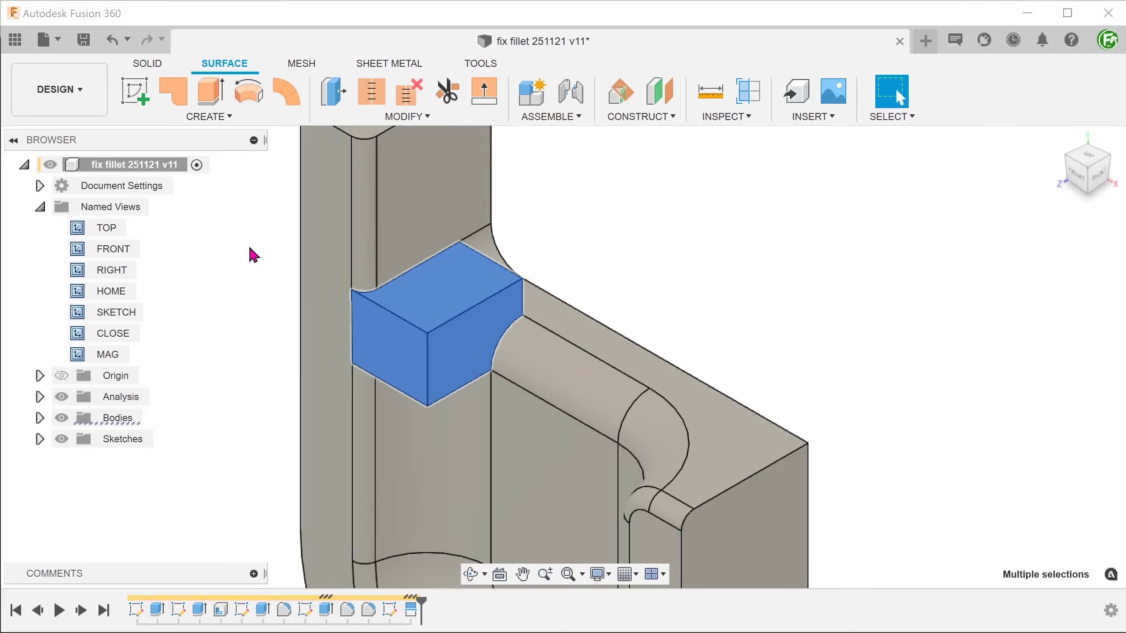
{"action": "key", "text": "Delete"}
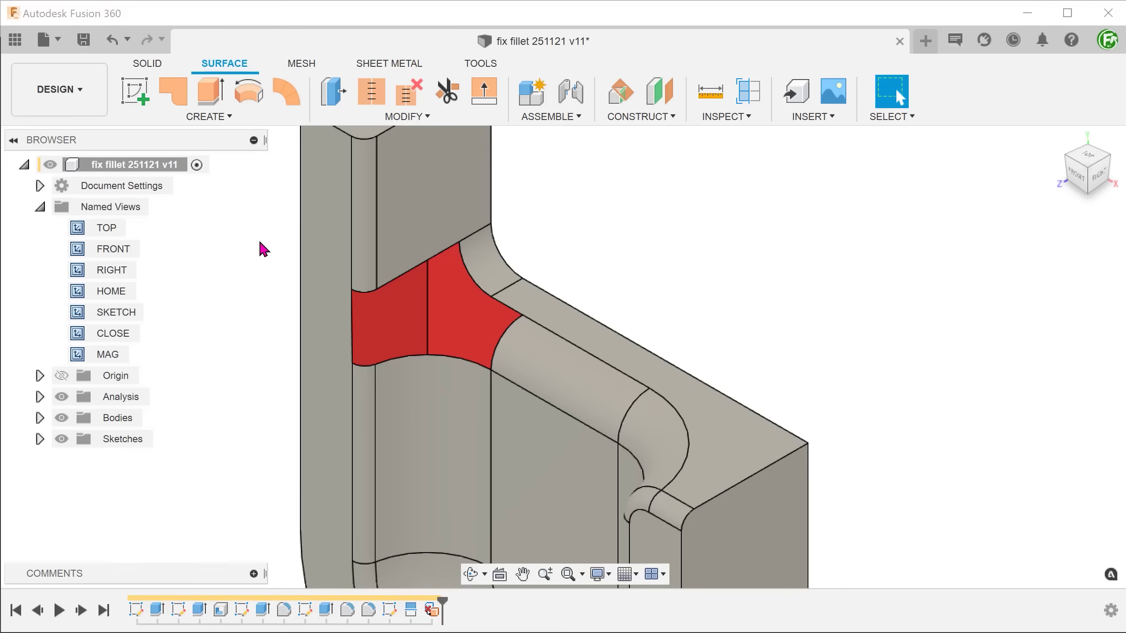
{"action": "double_click", "coordinate": [116, 354]}
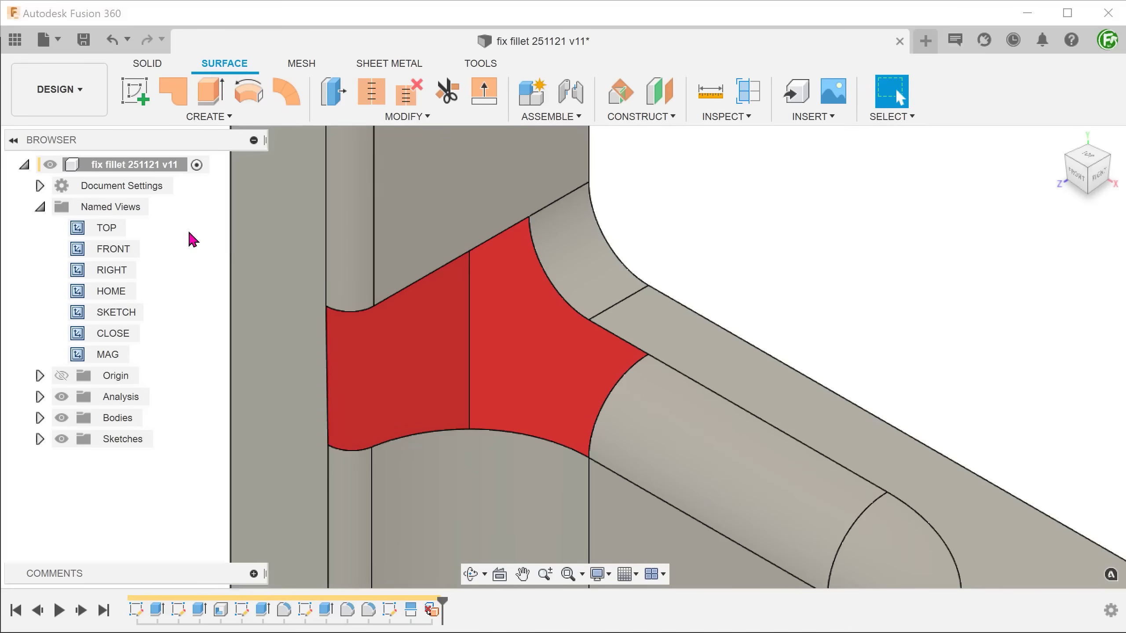
Loft between the upper and lower arc edges, both profiles Tangent (G1) with Align to Surface
{"action": "left_click", "coordinate": [195, 116]}
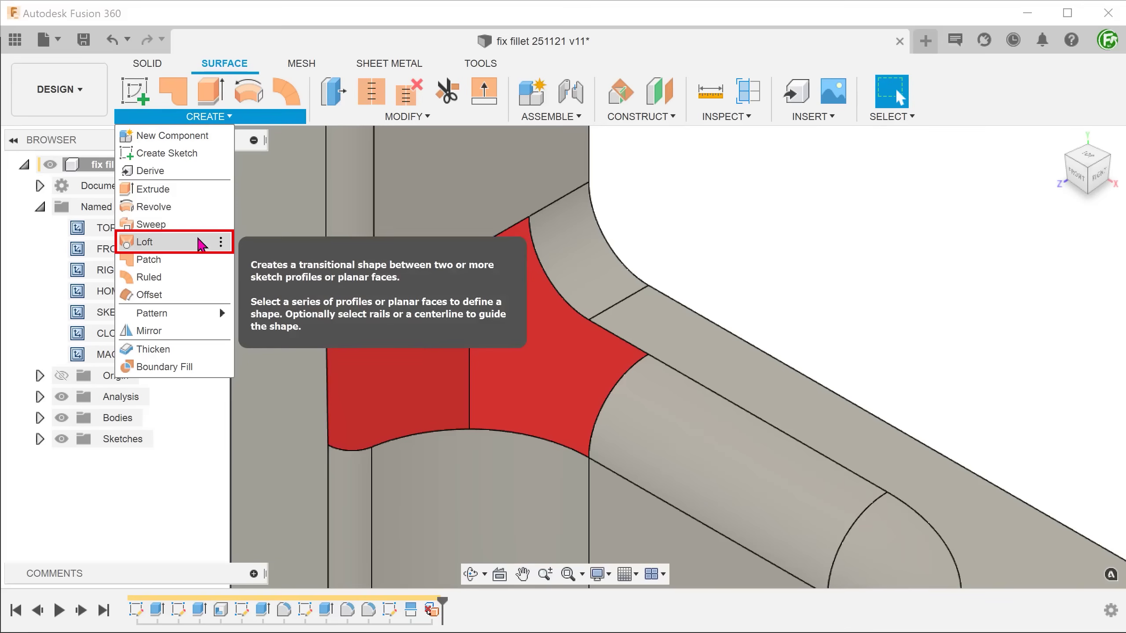
{"action": "left_click", "coordinate": [202, 243]}
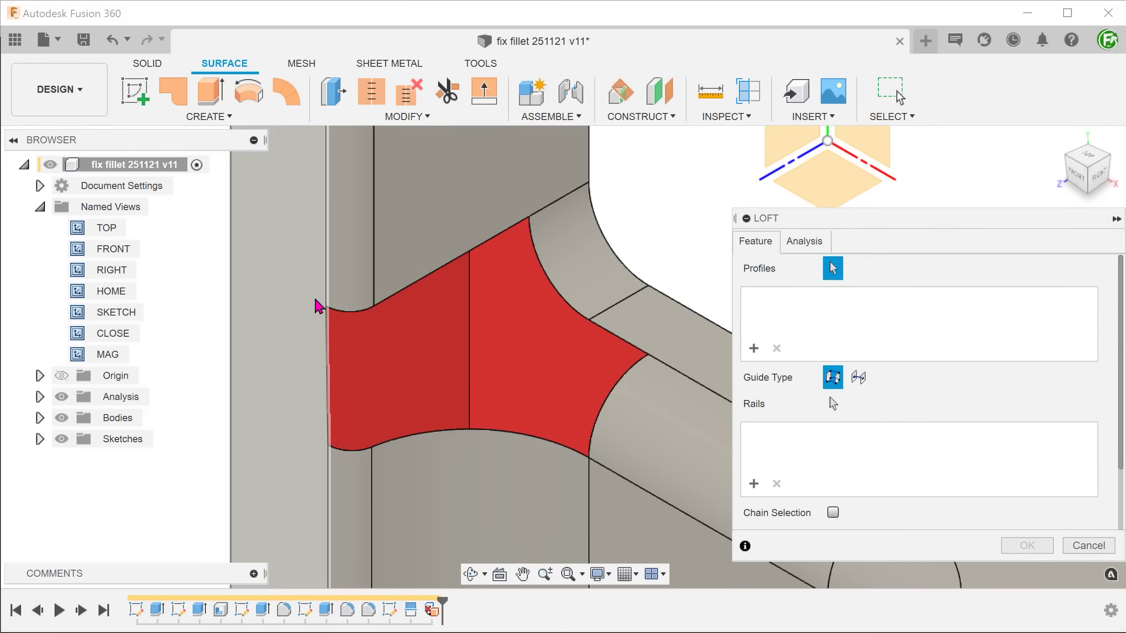
{"action": "left_click", "coordinate": [350, 312]}
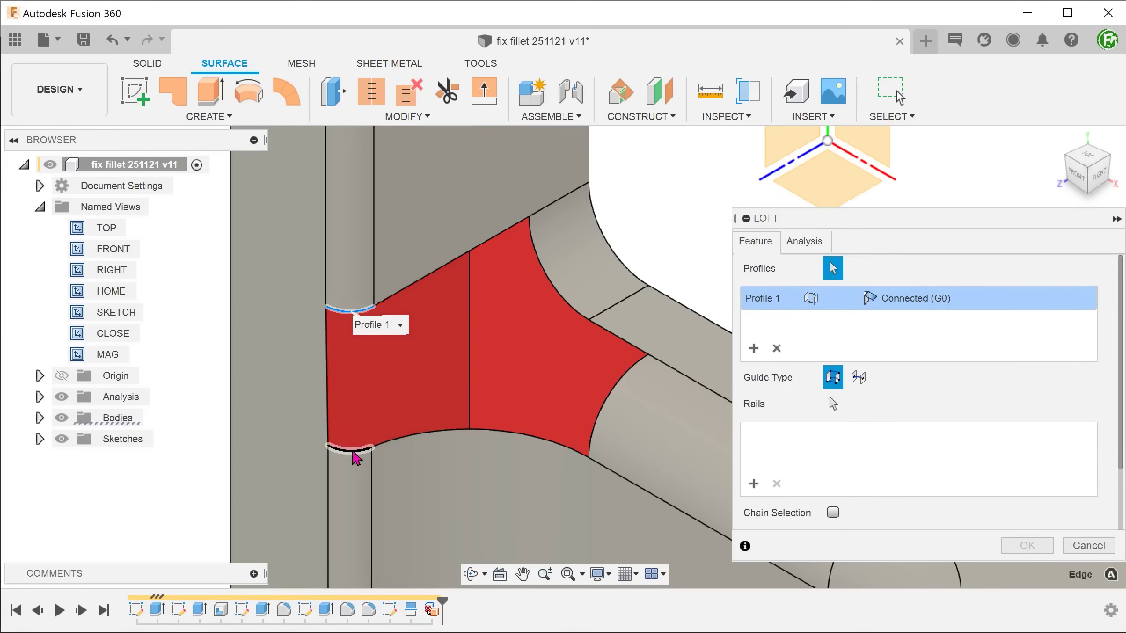
{"action": "left_click", "coordinate": [354, 443]}
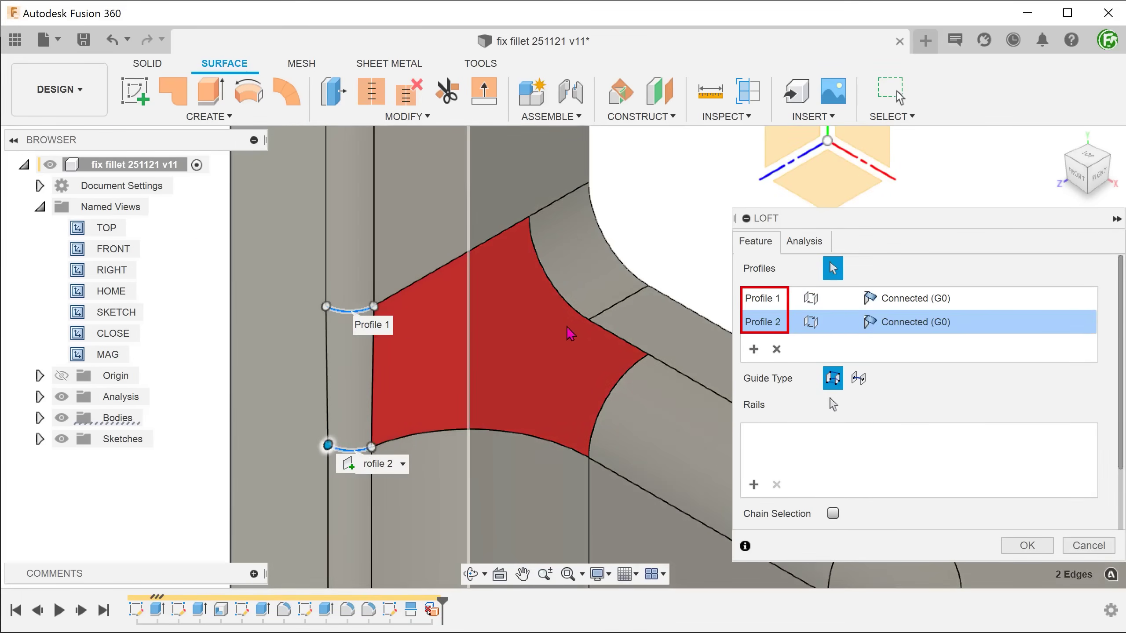
{"action": "left_click", "coordinate": [890, 302]}
{"action": "left_click", "coordinate": [922, 303]}
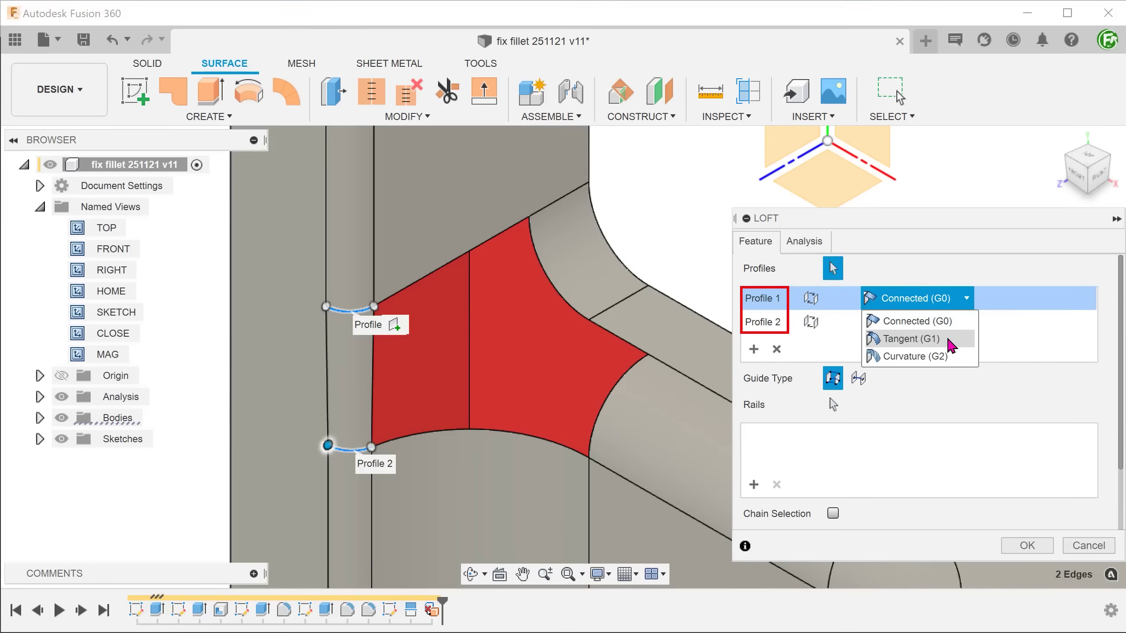
{"action": "left_click", "coordinate": [911, 338]}
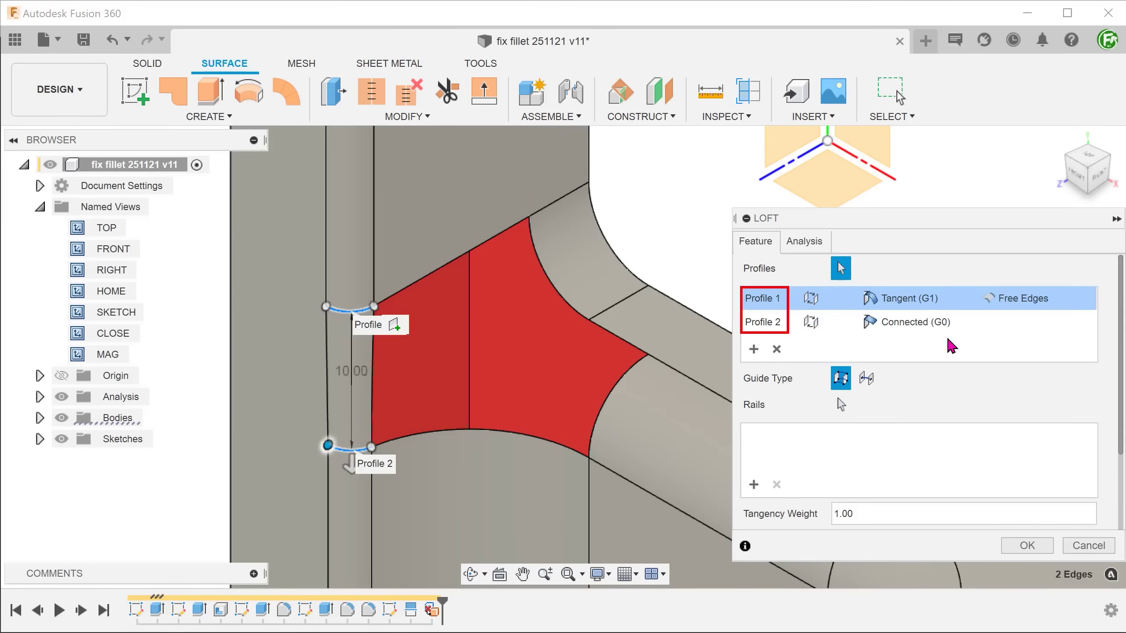
{"action": "left_click", "coordinate": [1022, 300]}
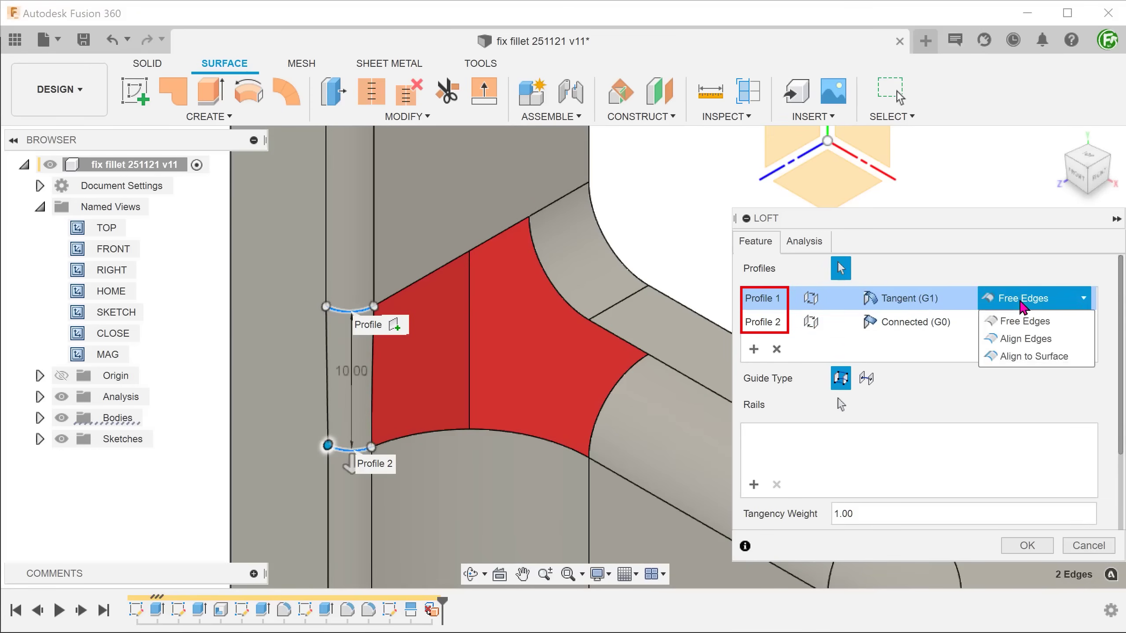
{"action": "left_click", "coordinate": [1075, 360]}
{"action": "left_click", "coordinate": [907, 326]}
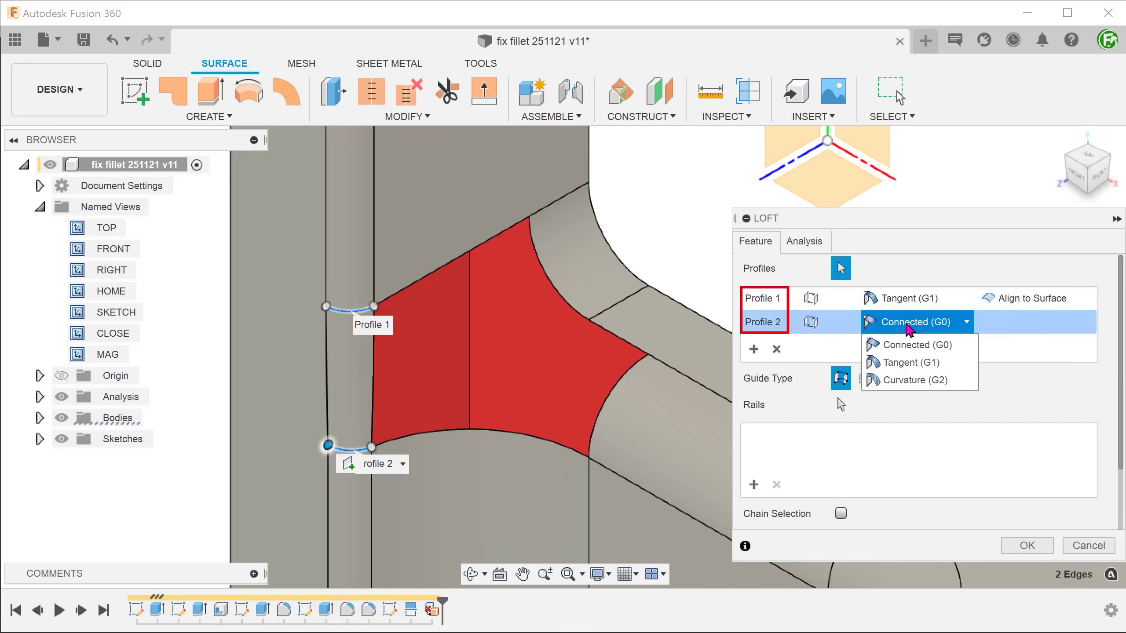
{"action": "left_click", "coordinate": [948, 361]}
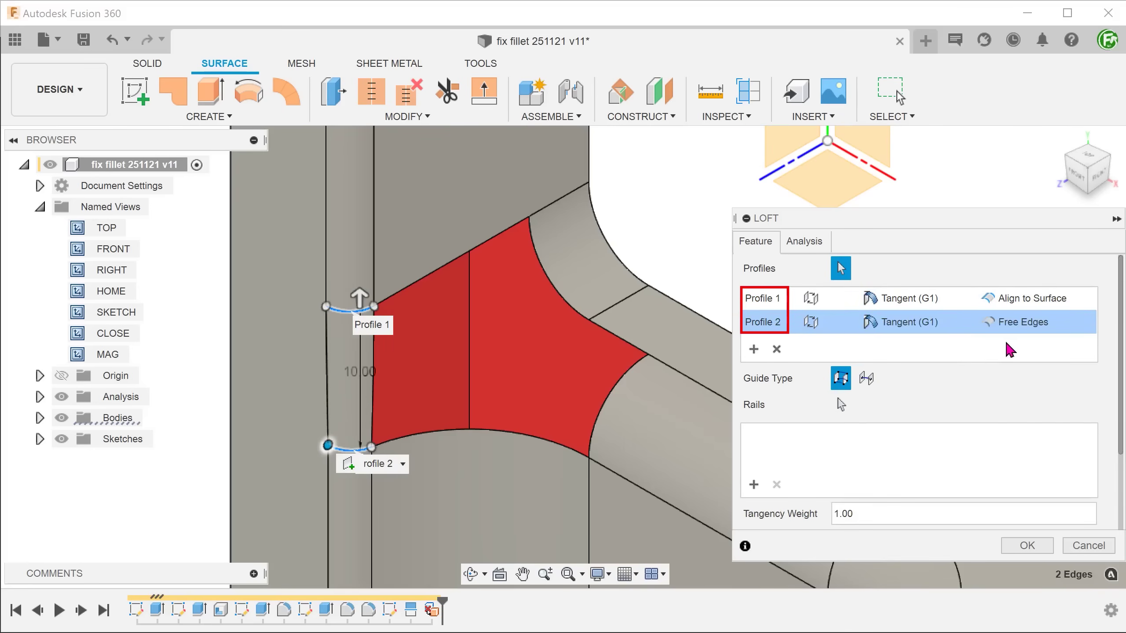
{"action": "left_click", "coordinate": [1015, 322]}
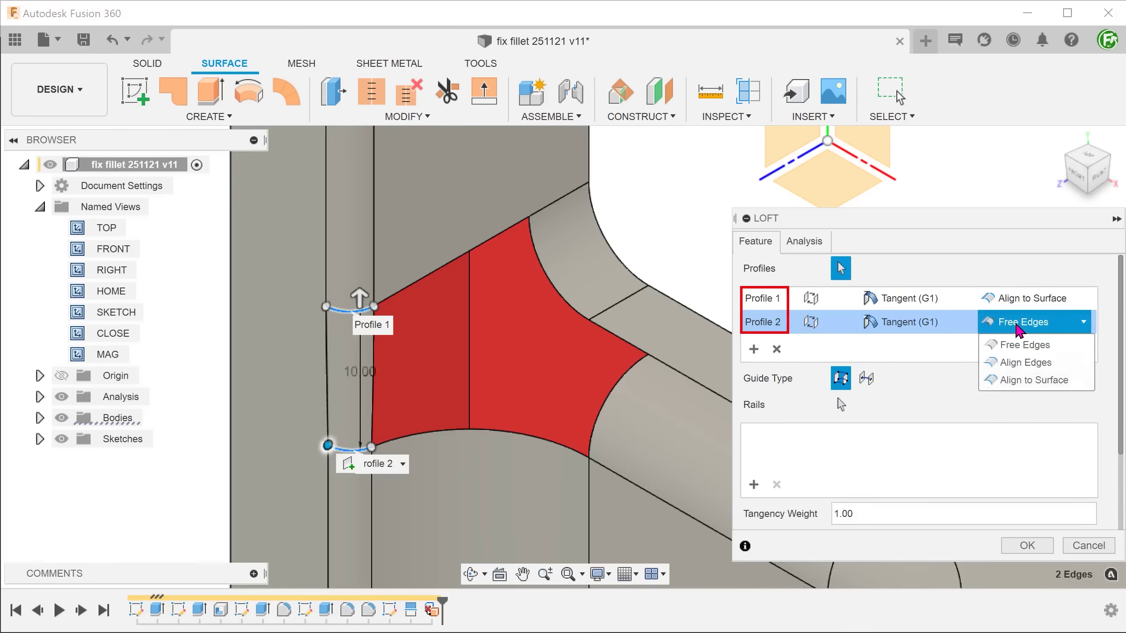
{"action": "left_click", "coordinate": [1069, 382]}
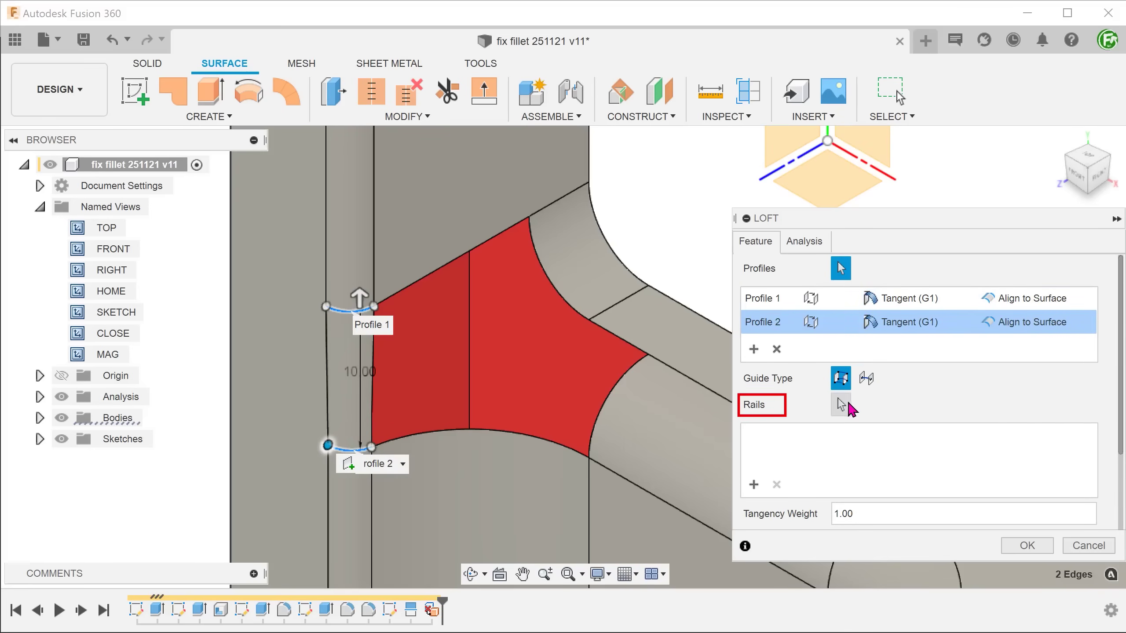
Add the vertical edge as a Tangent (G1) Rail 1 and create the loft
{"action": "left_click", "coordinate": [840, 405]}
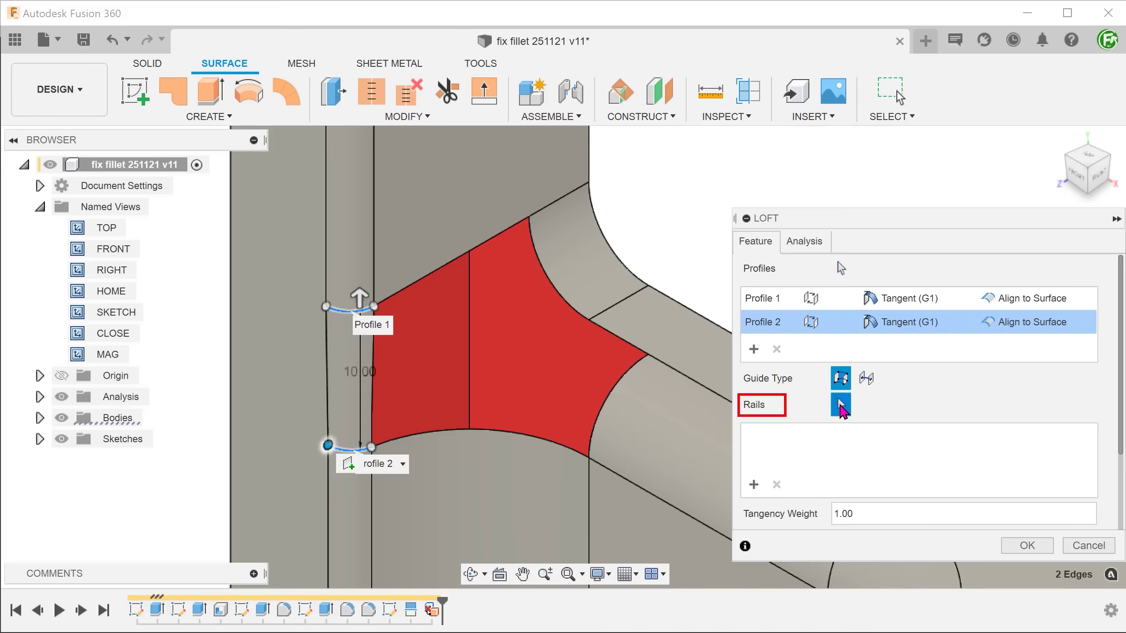
{"action": "left_click", "coordinate": [330, 407]}
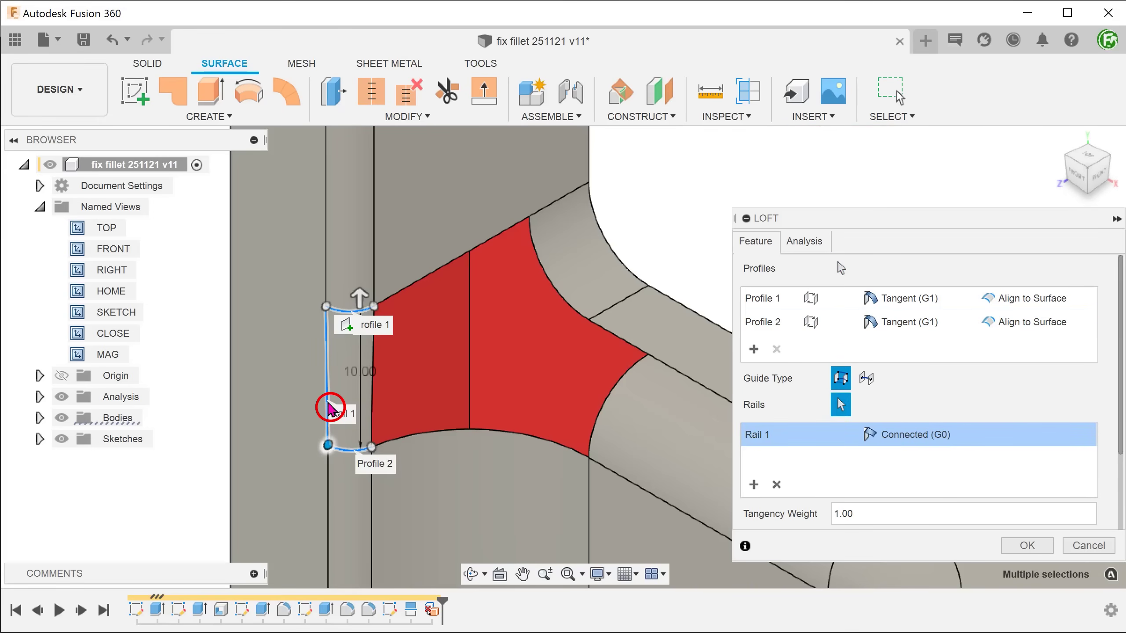
{"action": "left_click", "coordinate": [917, 435]}
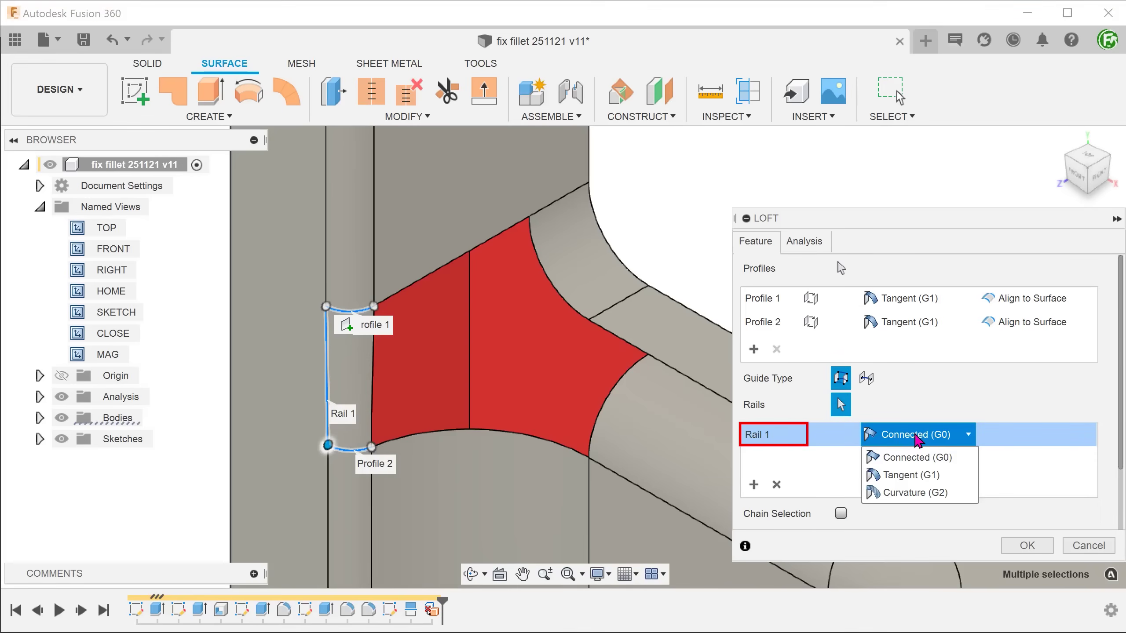
{"action": "left_click", "coordinate": [953, 476]}
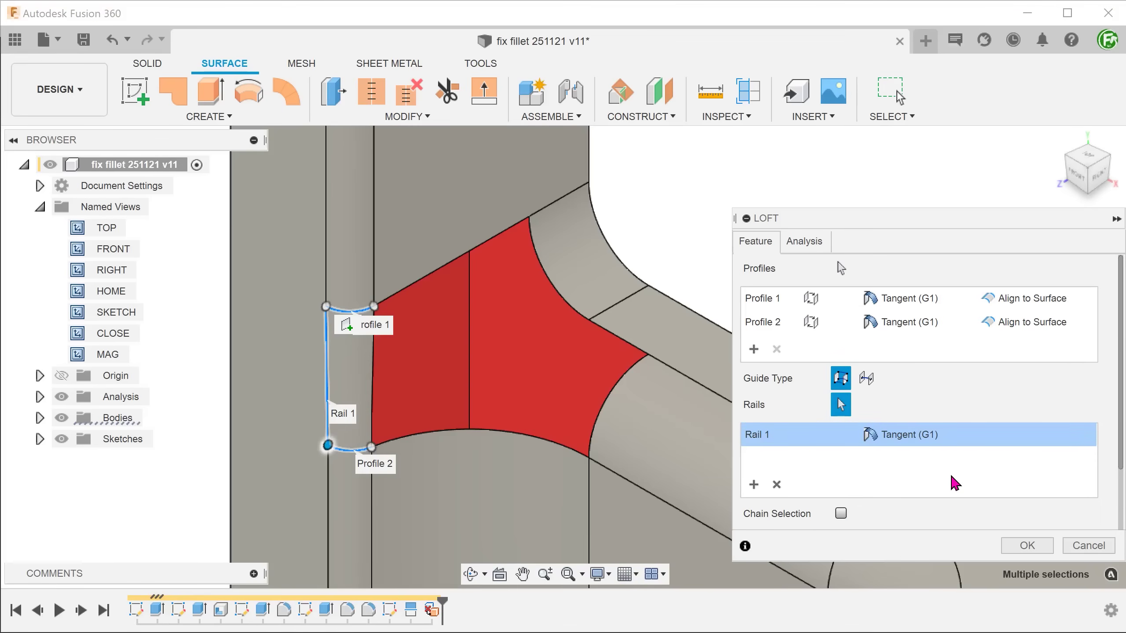
{"action": "left_click", "coordinate": [1017, 545]}
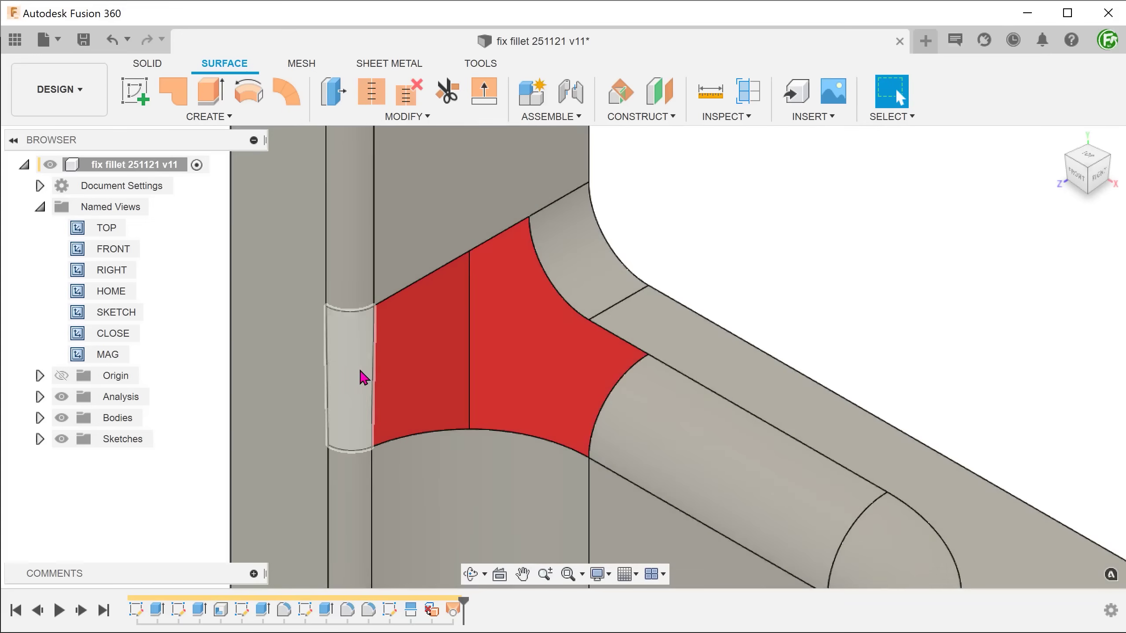
{"action": "left_click", "coordinate": [360, 377]}
Start a patch surface and select the opening's six boundary edges
{"action": "key", "text": "Escape"}
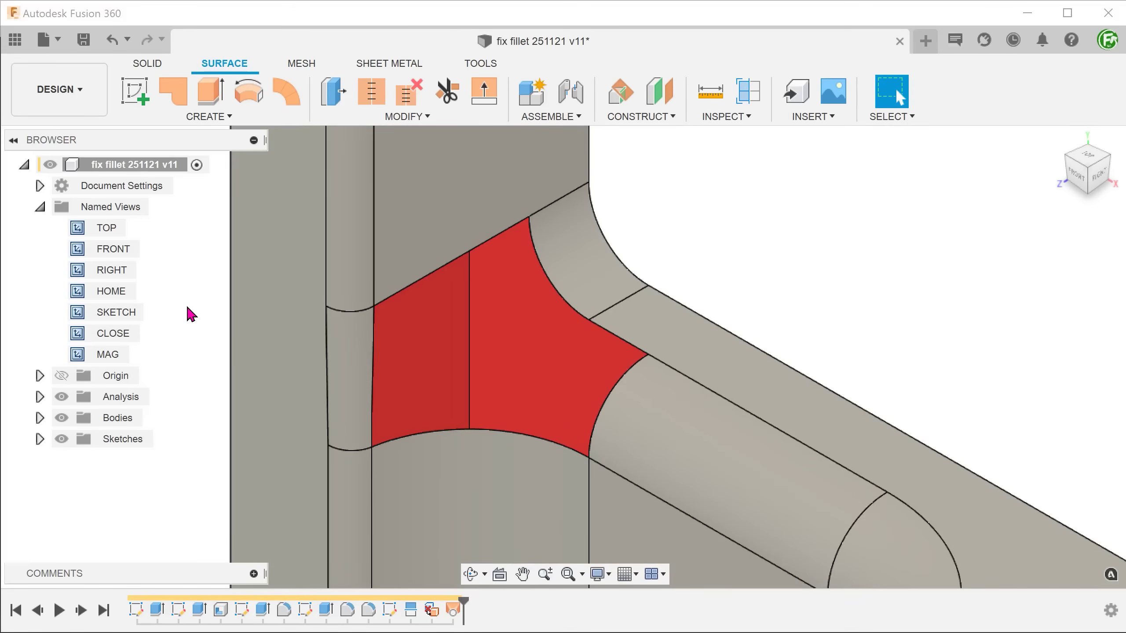
{"action": "left_click", "coordinate": [181, 121]}
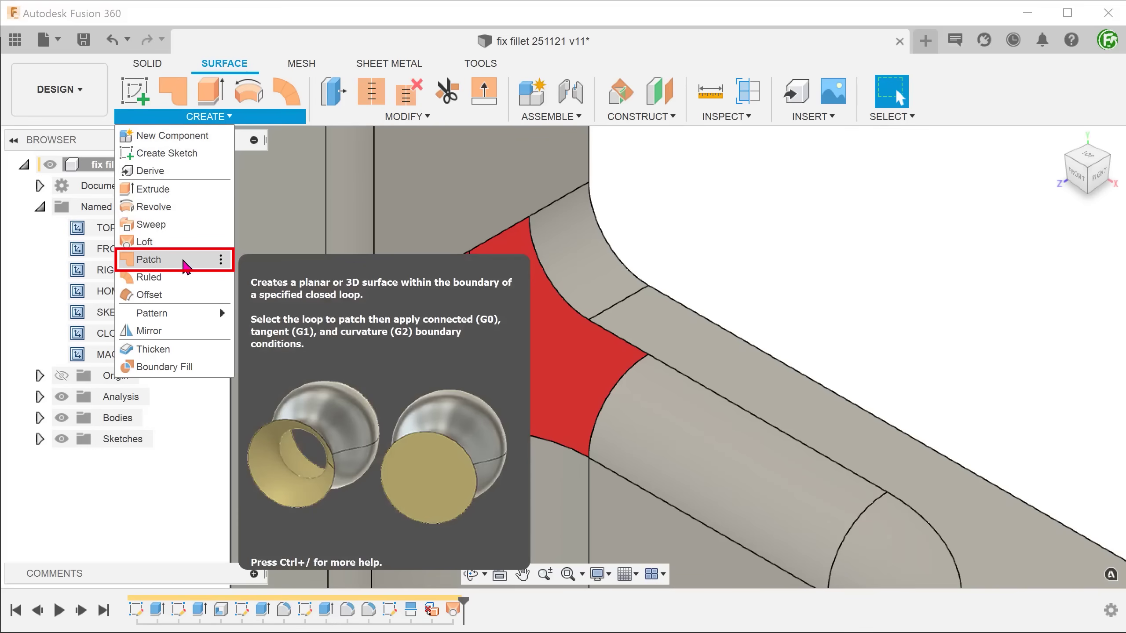
{"action": "left_click", "coordinate": [185, 265]}
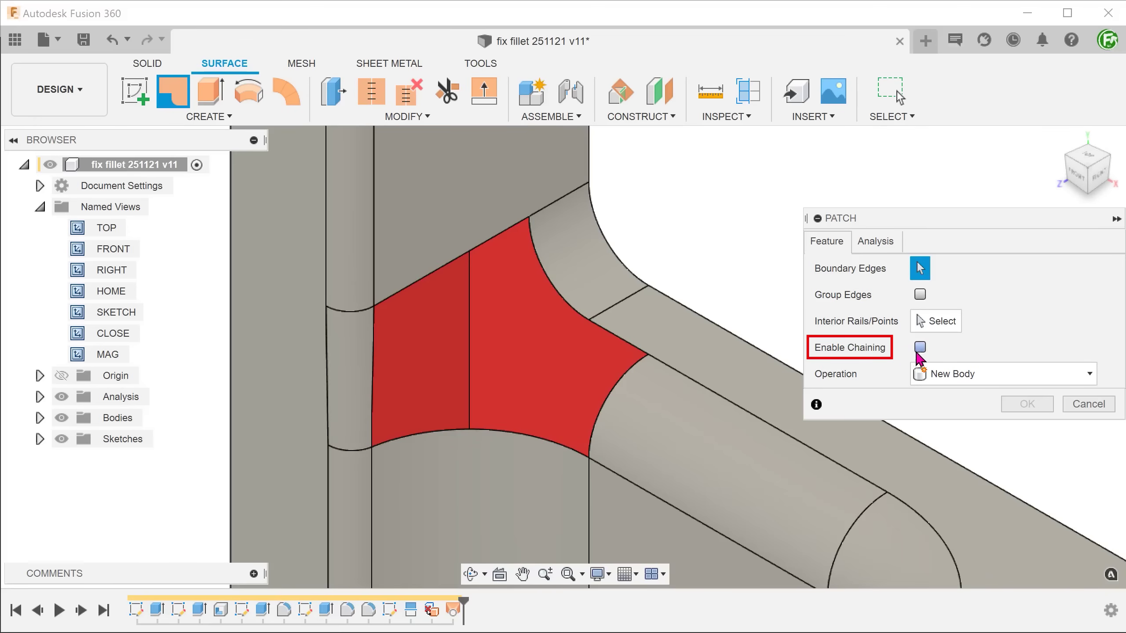
{"action": "left_click", "coordinate": [620, 387]}
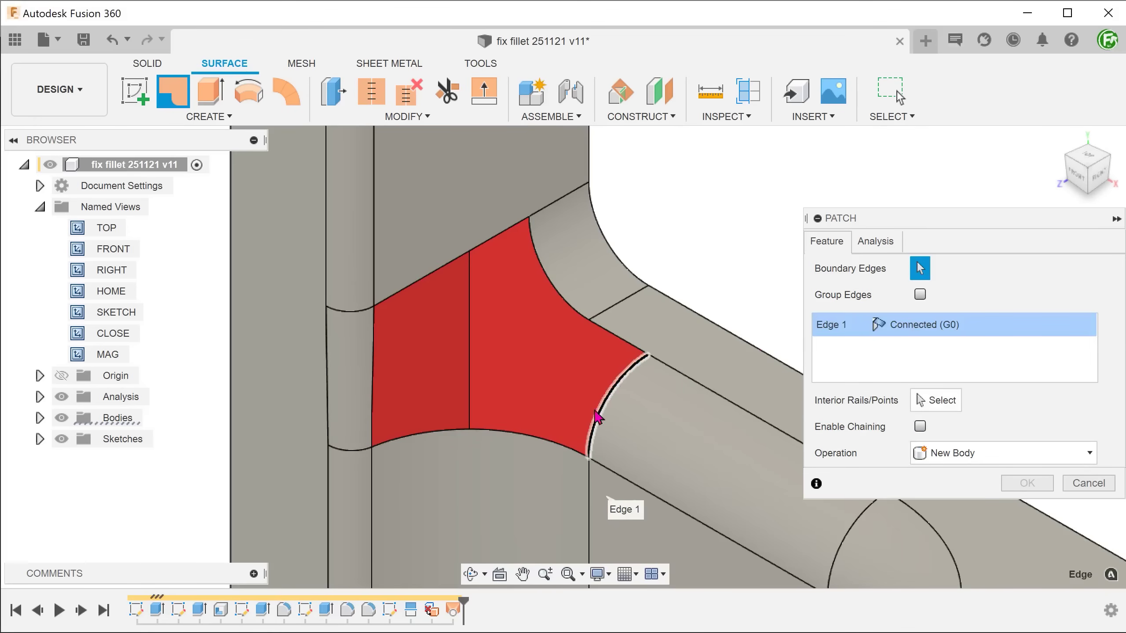
{"action": "left_click", "coordinate": [559, 446]}
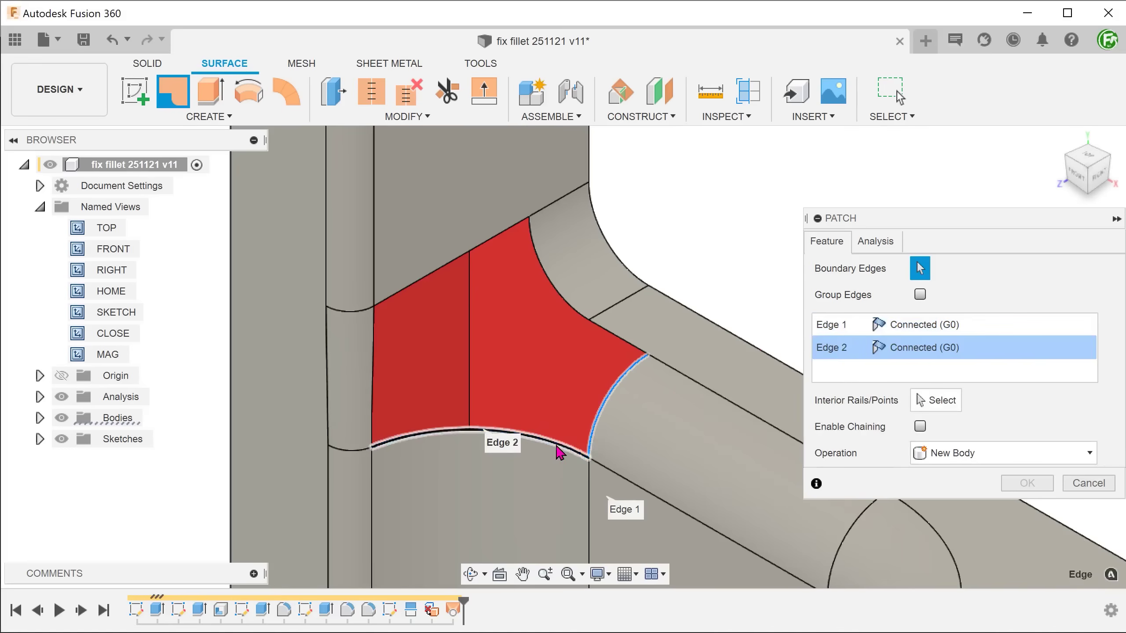
{"action": "left_click", "coordinate": [375, 419]}
{"action": "left_click", "coordinate": [401, 295]}
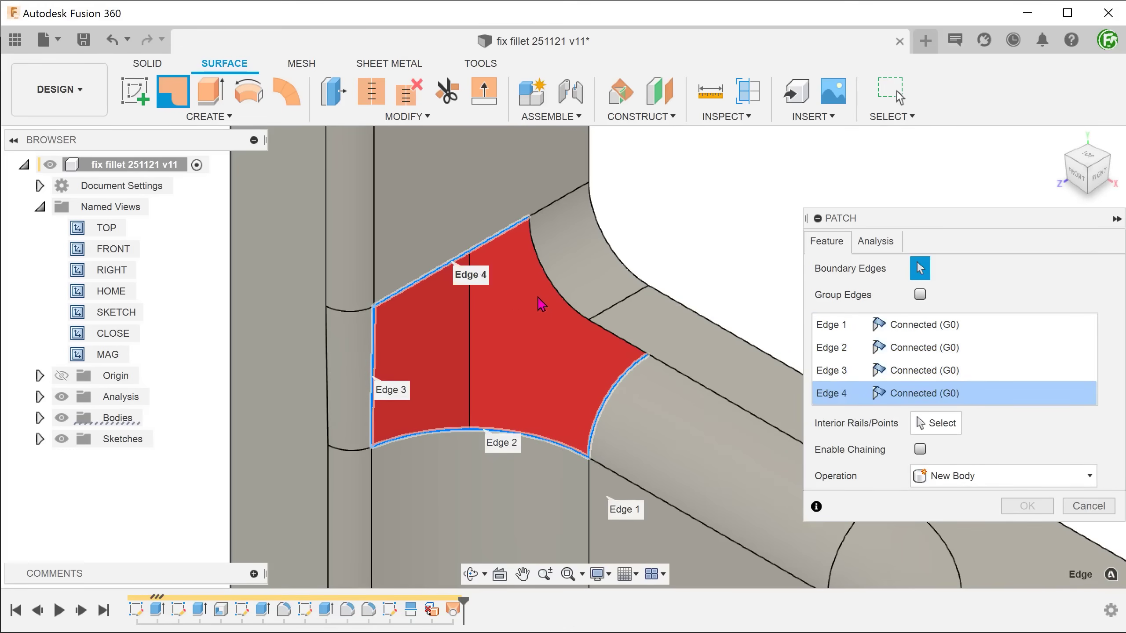
{"action": "left_click", "coordinate": [576, 313]}
{"action": "left_click", "coordinate": [619, 345]}
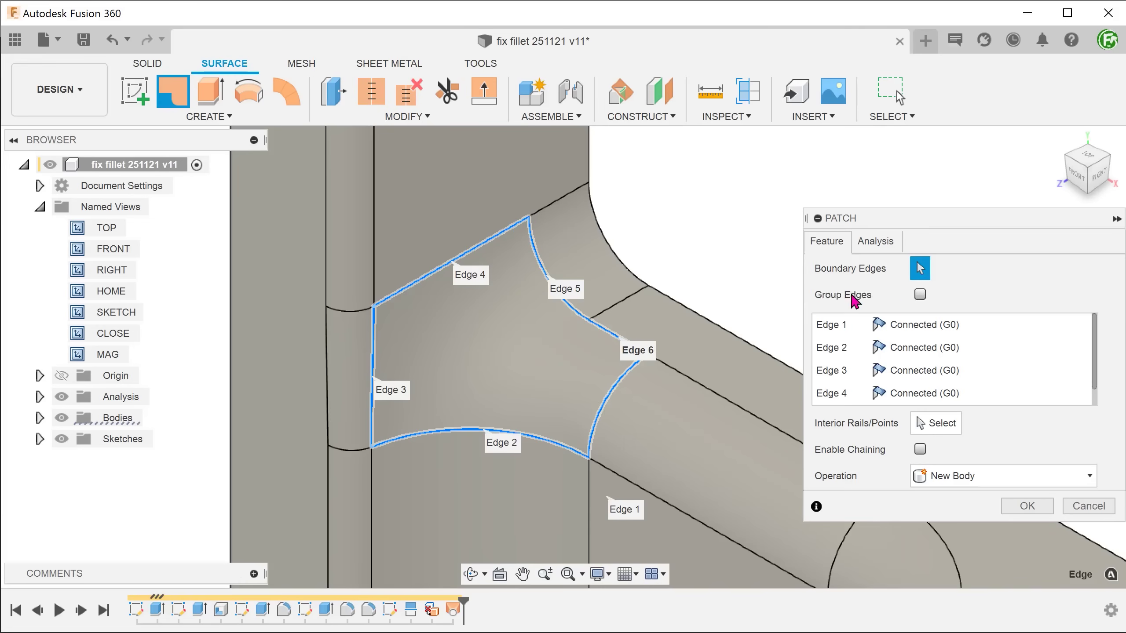
Group the boundary edges, set the chain to Tangent (G1), and create the patch
{"action": "left_click", "coordinate": [920, 295]}
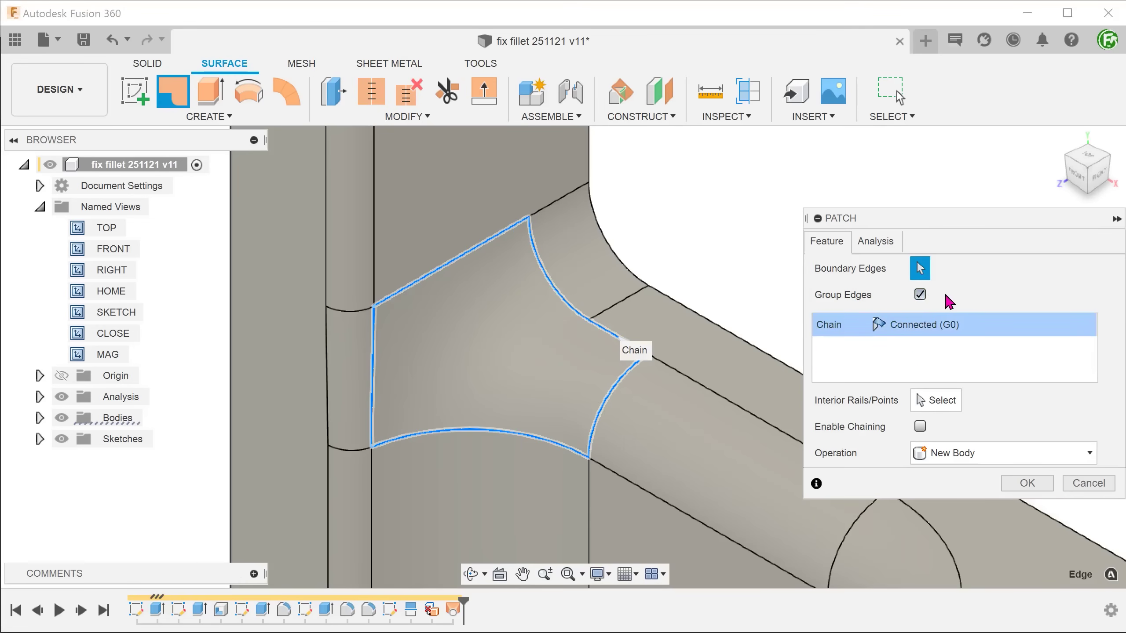
{"action": "left_click", "coordinate": [944, 325]}
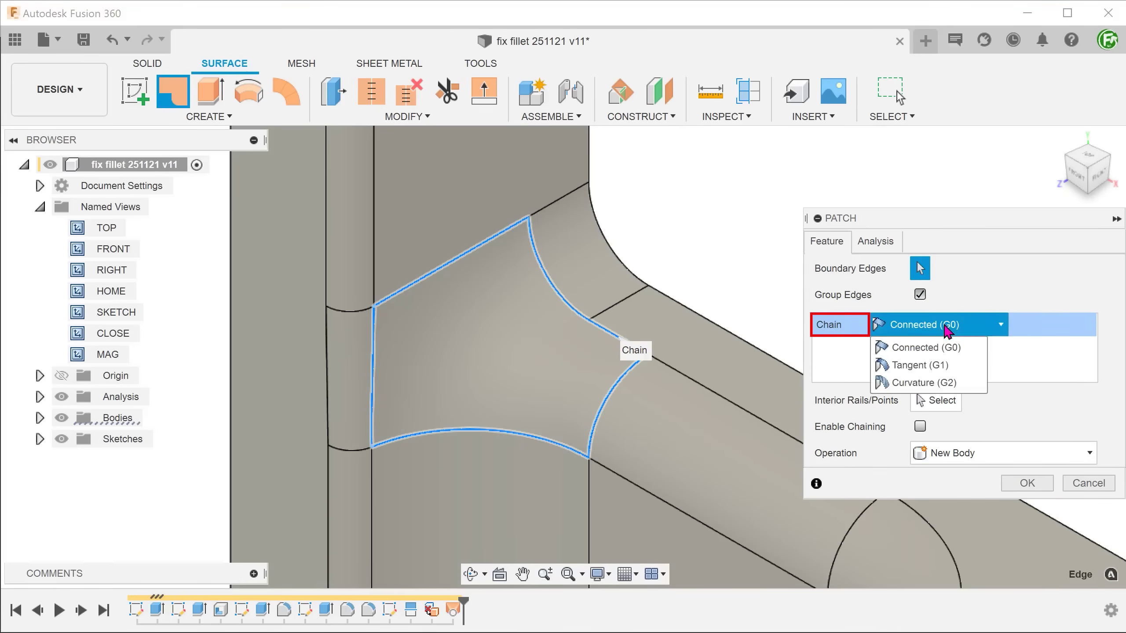
{"action": "left_click", "coordinate": [965, 369]}
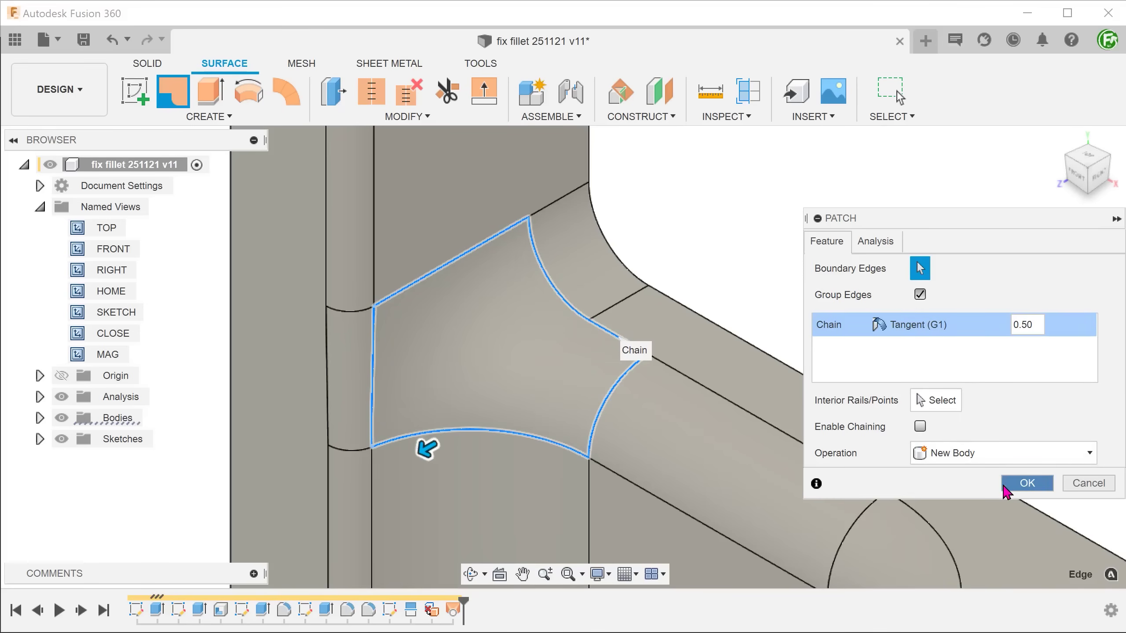
{"action": "left_click", "coordinate": [1019, 484]}
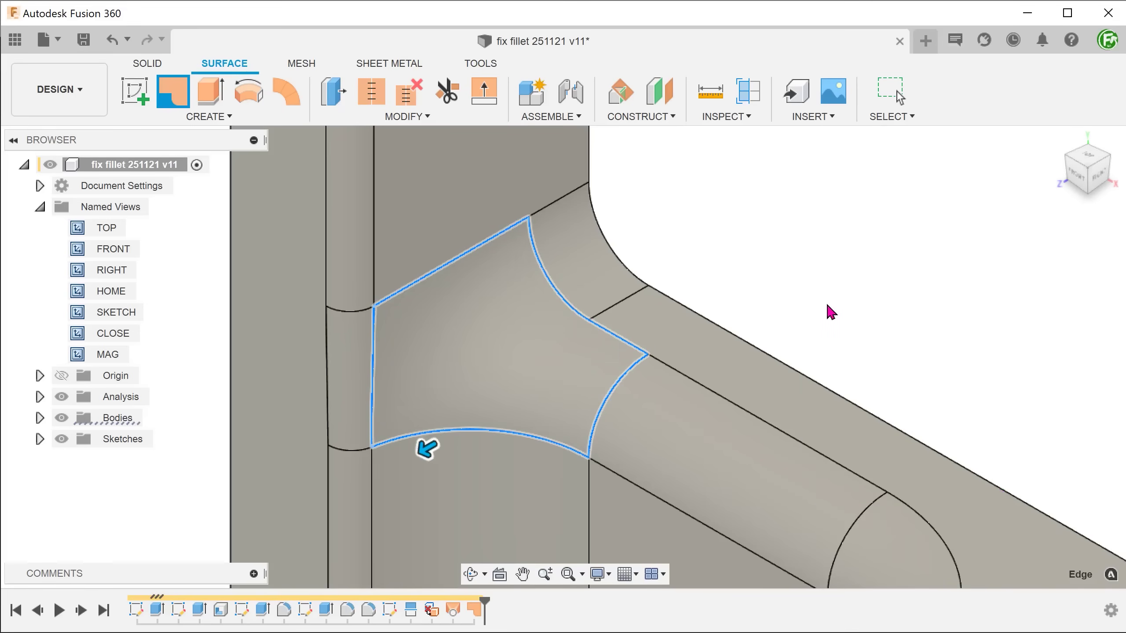
Fit the part to the view and check Body11, Body1 and Body9 in the Bodies folder
{"action": "key", "text": "F6"}
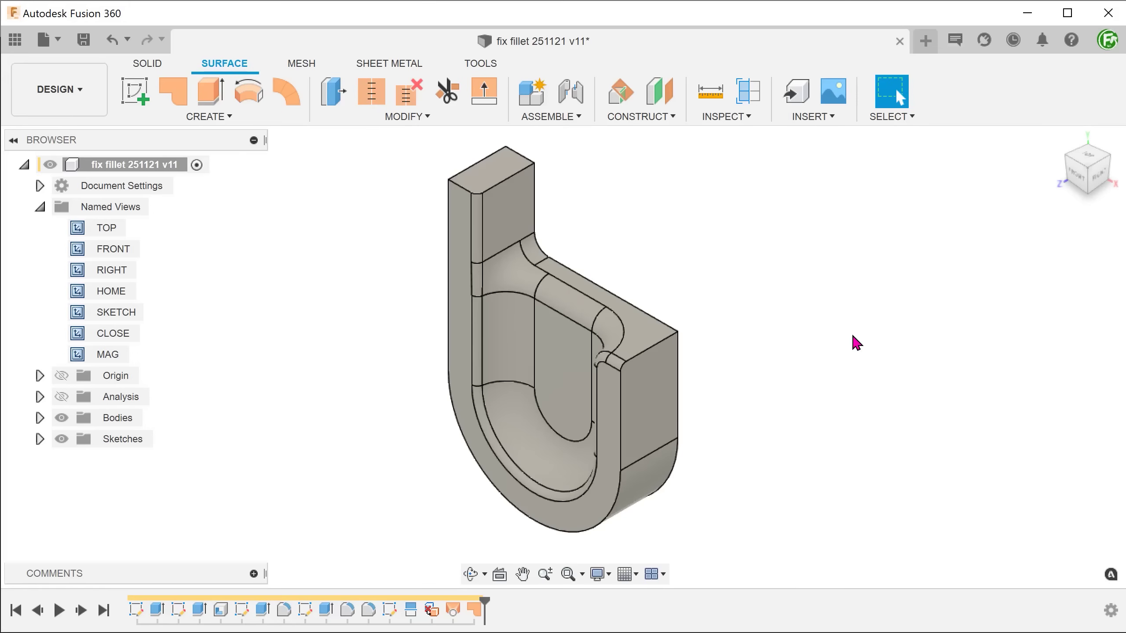
{"action": "left_click", "coordinate": [40, 418]}
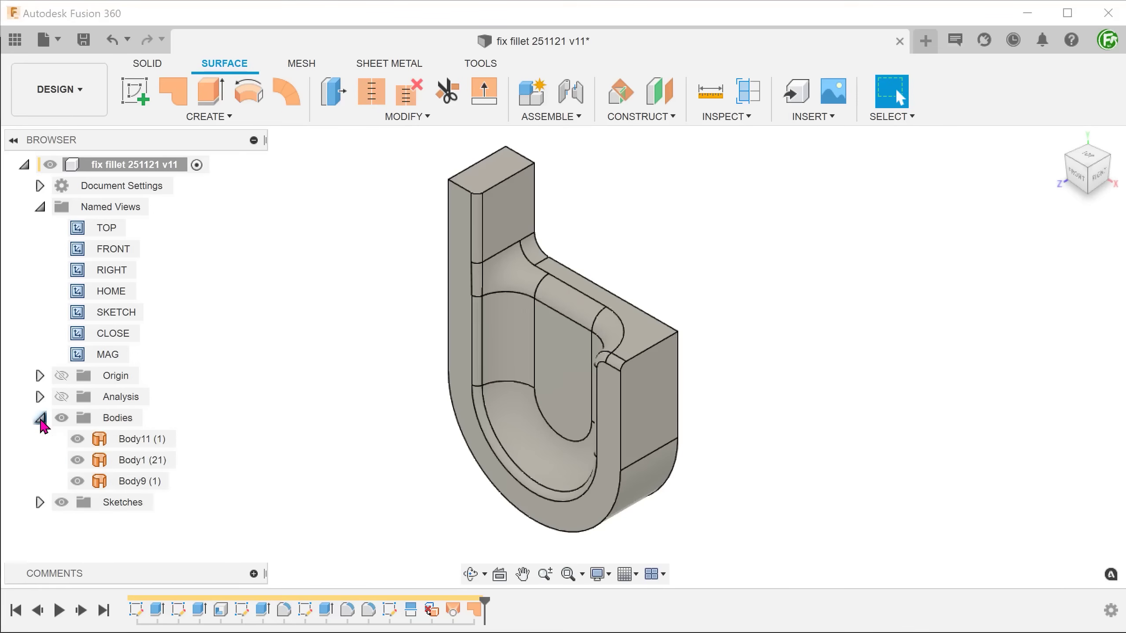
{"action": "left_click", "coordinate": [134, 439]}
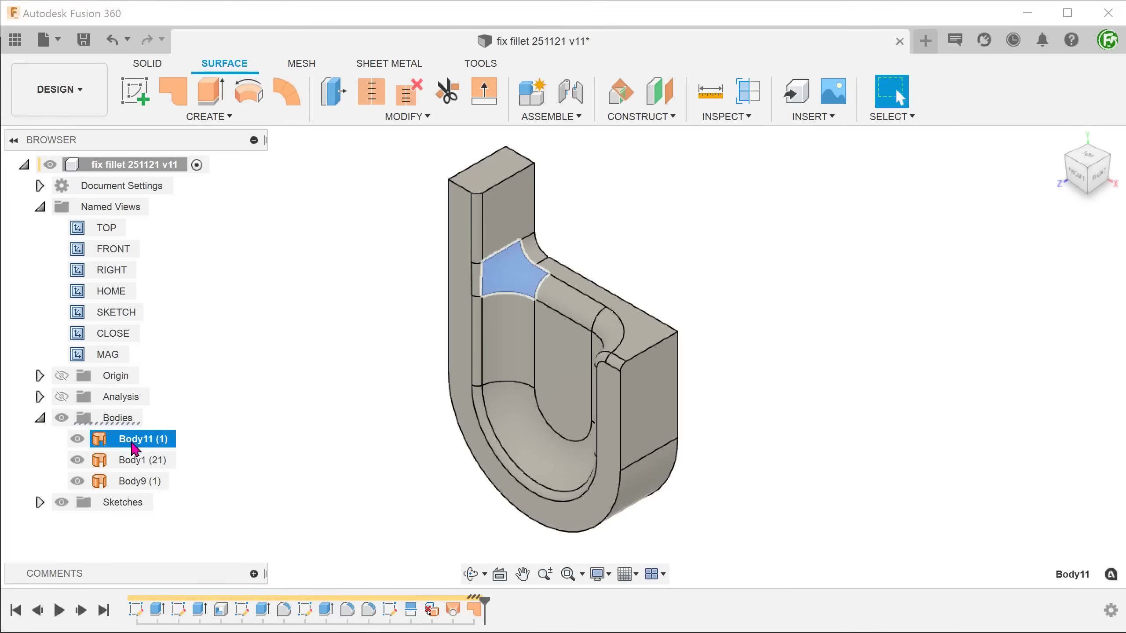
{"action": "left_click", "coordinate": [134, 462]}
{"action": "left_click", "coordinate": [134, 481]}
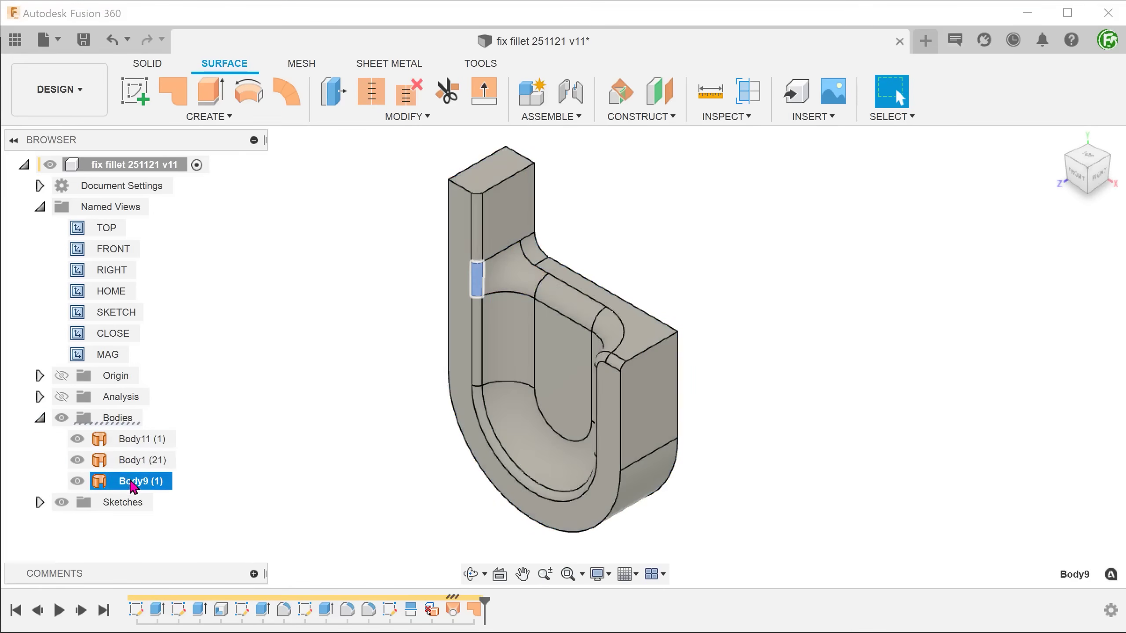
{"action": "left_click", "coordinate": [249, 423]}
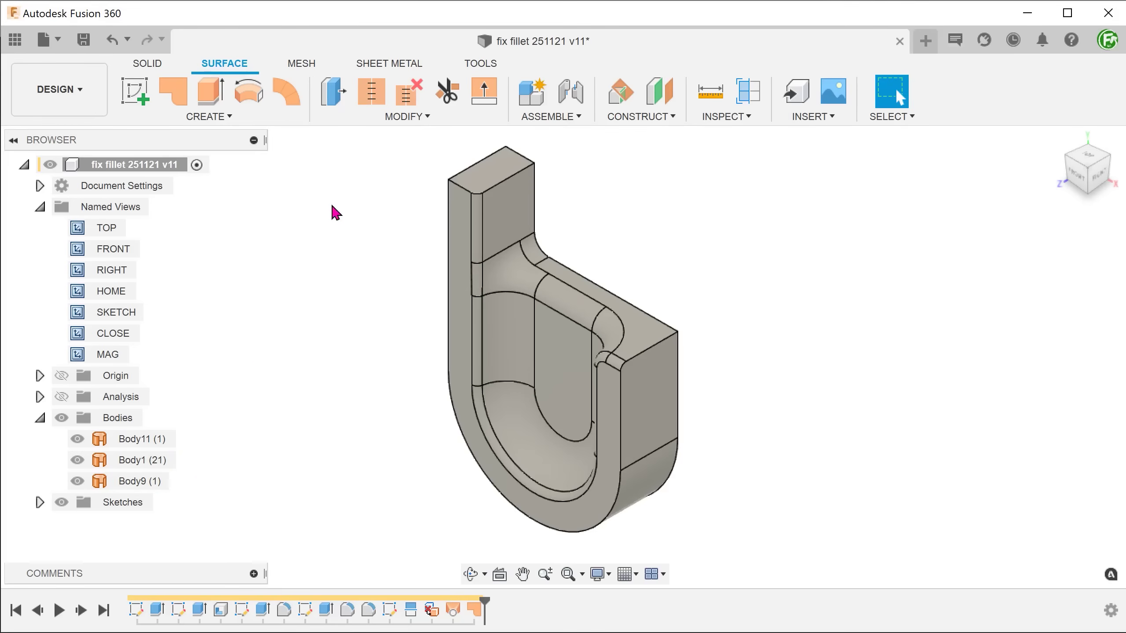
Start a Stitch and window-select all three bodies, giving 18 edges at 0.10 mm tolerance
{"action": "left_click", "coordinate": [350, 115]}
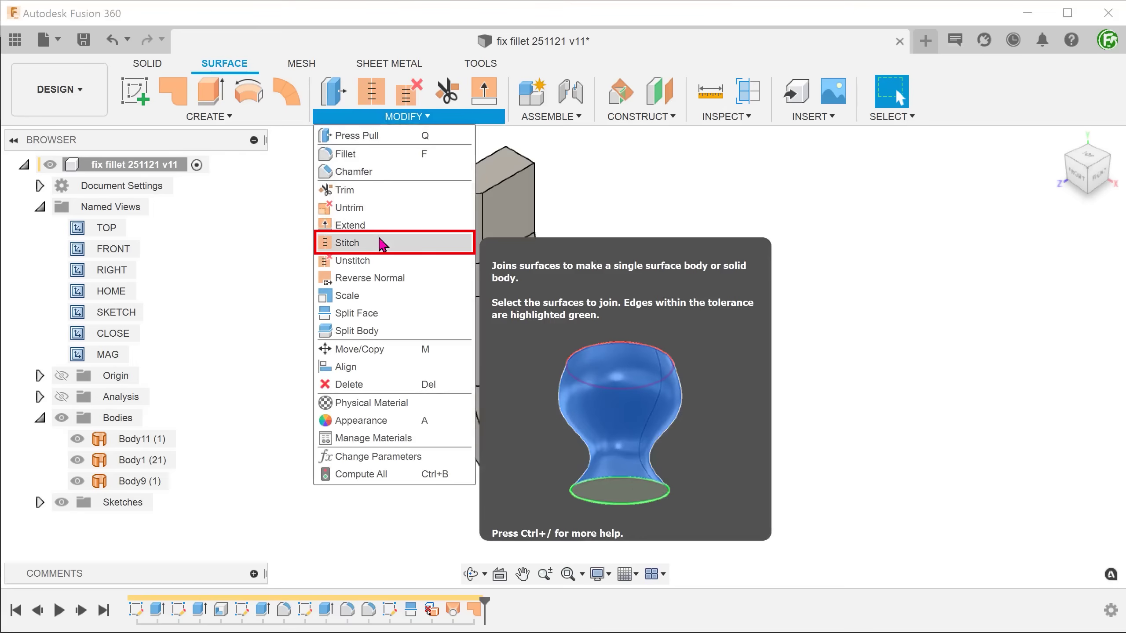
{"action": "left_click", "coordinate": [380, 242]}
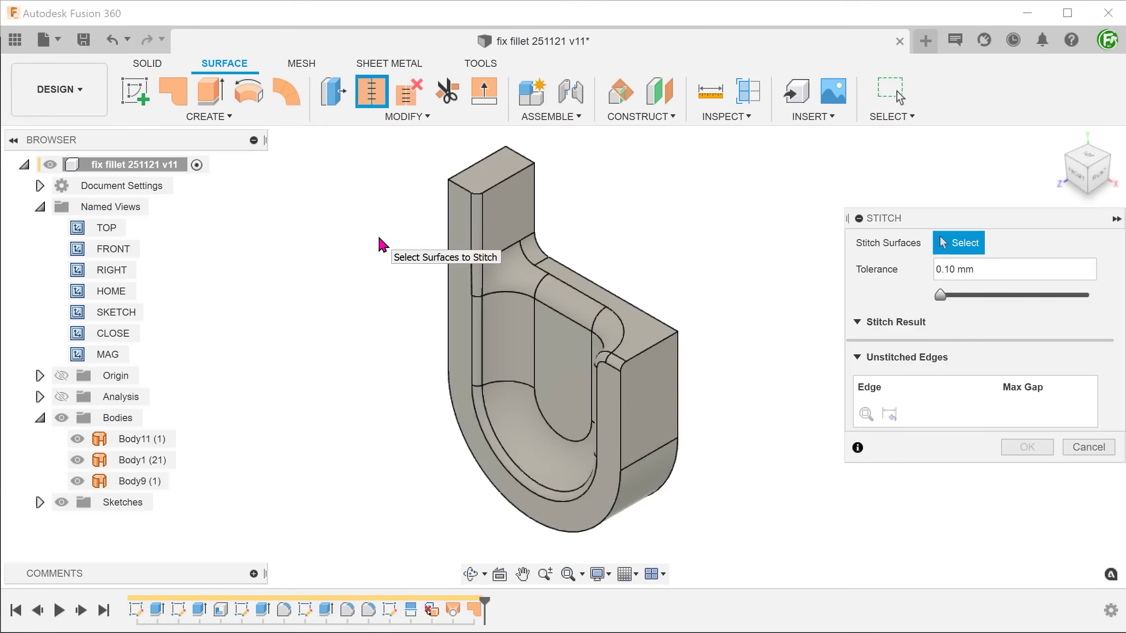
{"action": "left_click_drag", "start_coordinate": [385, 132], "coordinate": [754, 560]}
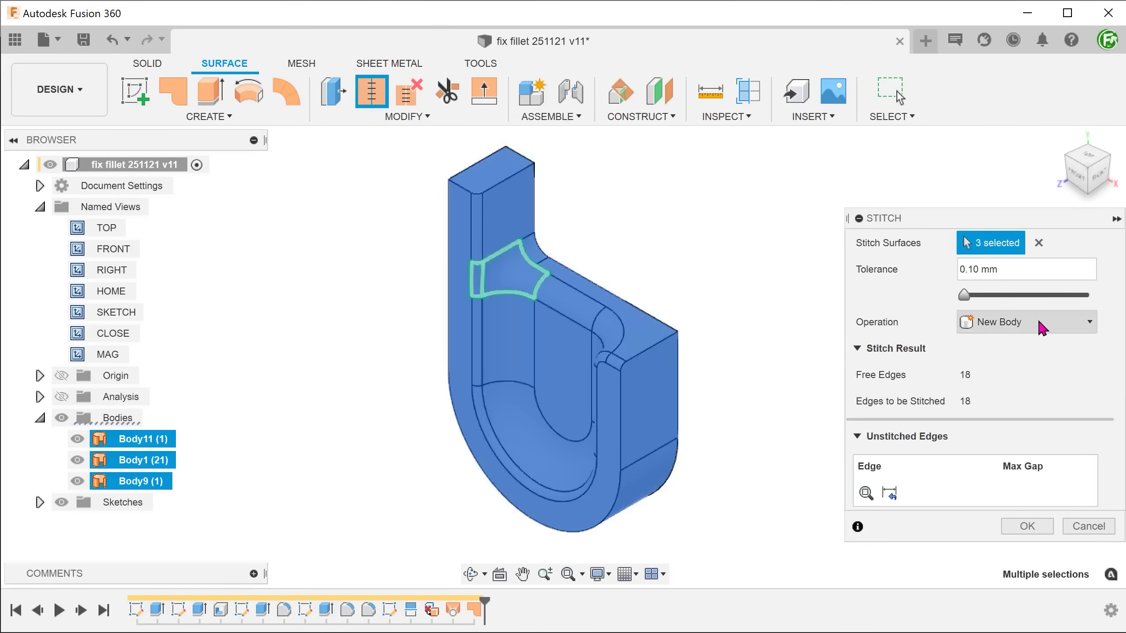